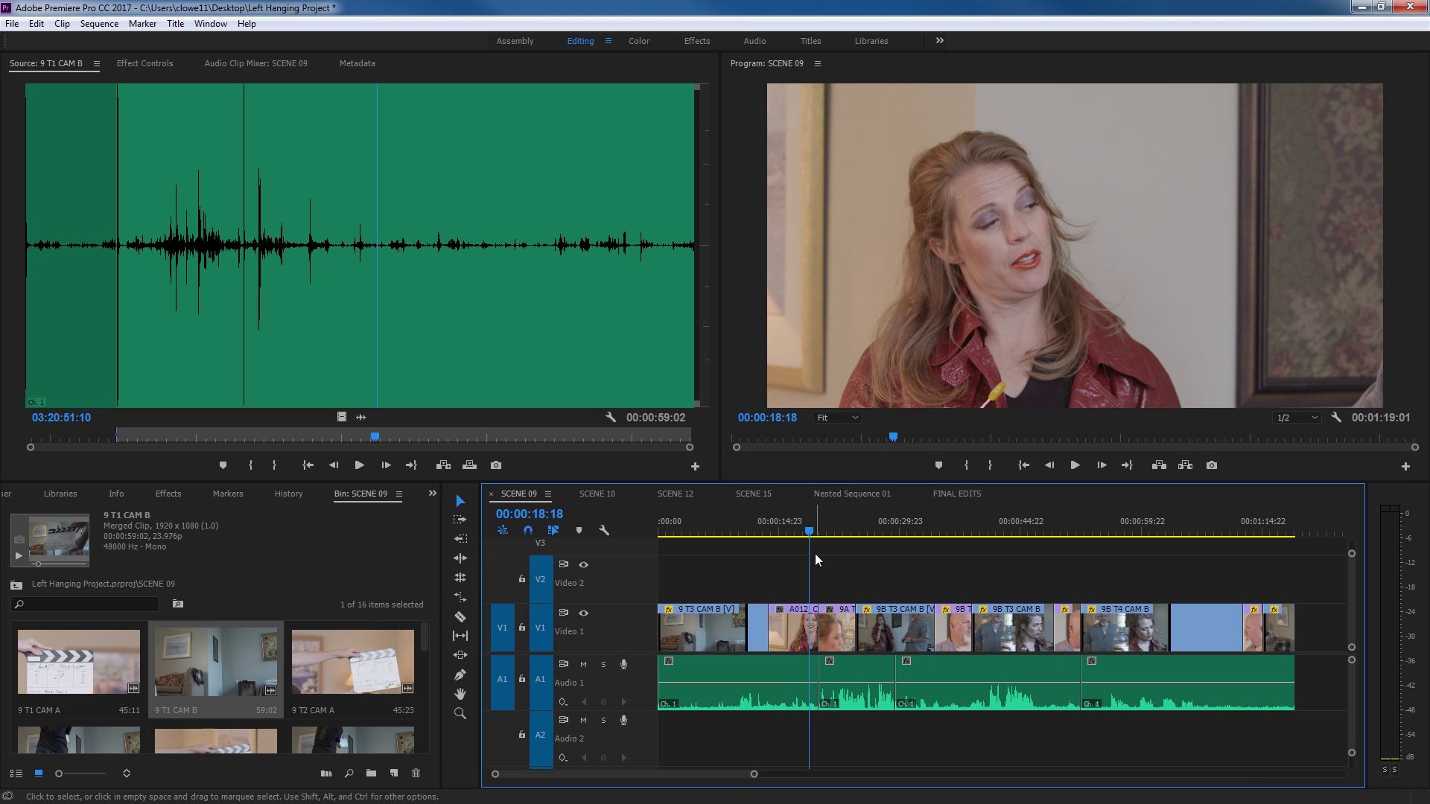
# Play SCENE 09 from 00:00:18:23 across the cut into clip 9A T2 CAM A, ending with the playhead at 00:00:16:09
pyautogui.press('=')
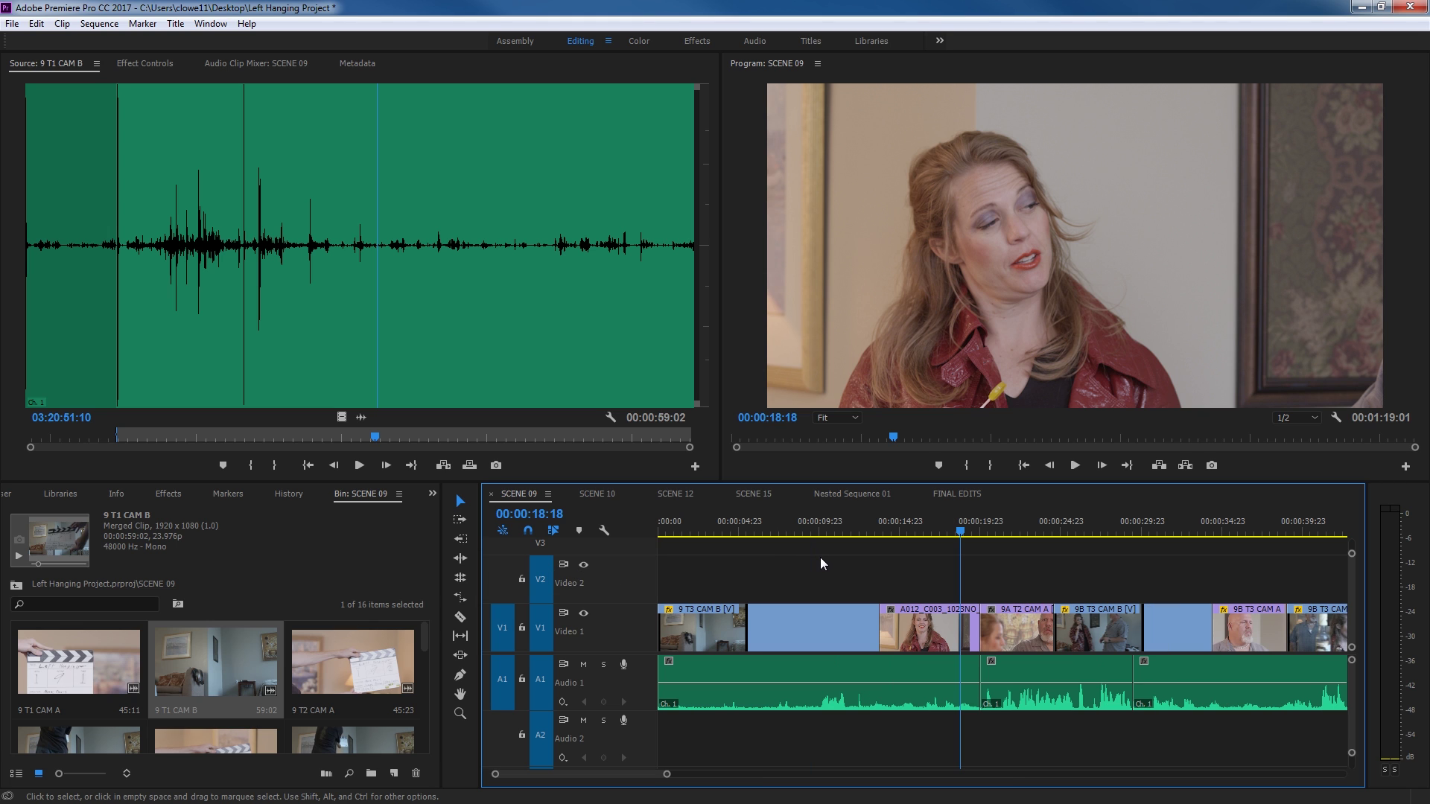
pyautogui.click(965, 523)
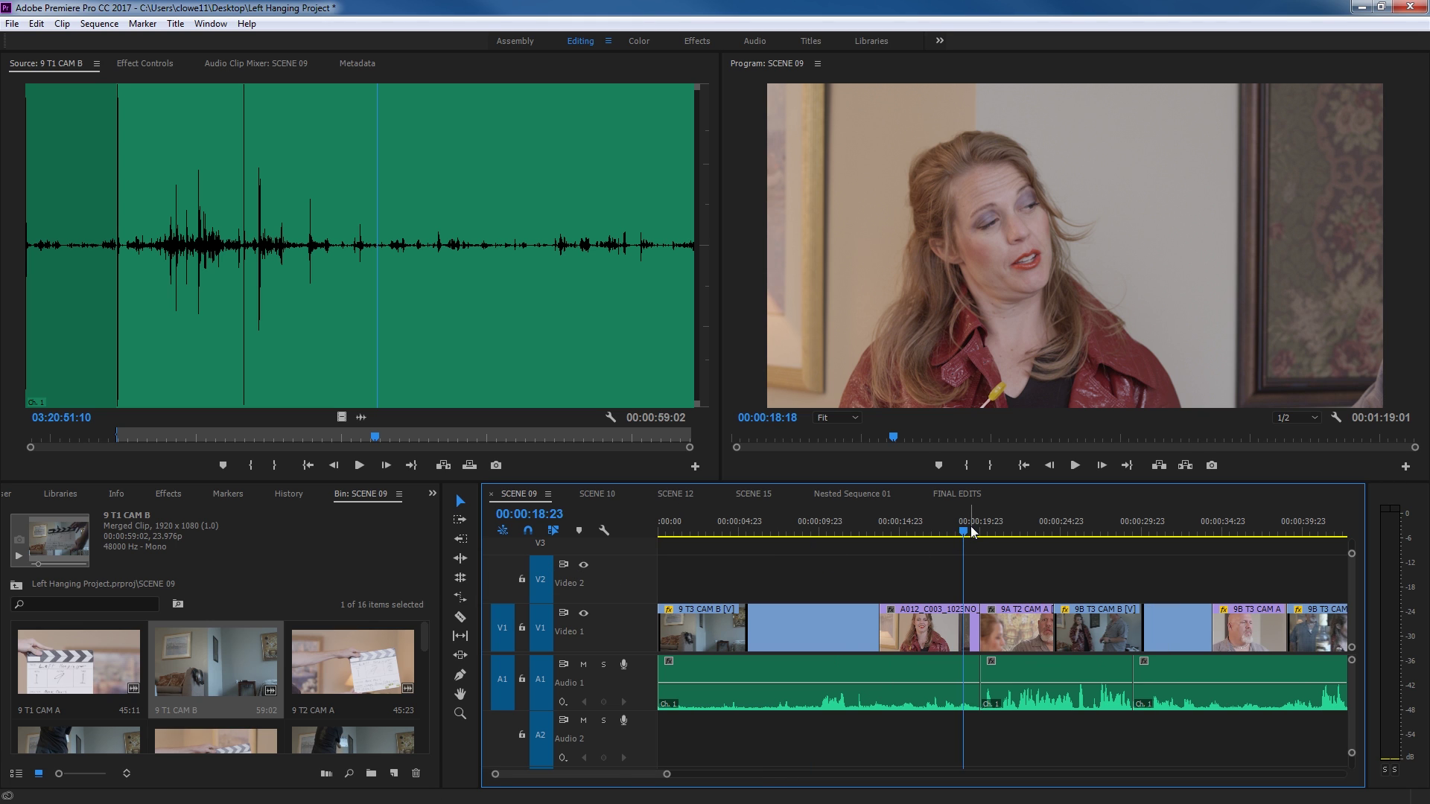
pyautogui.press('=')
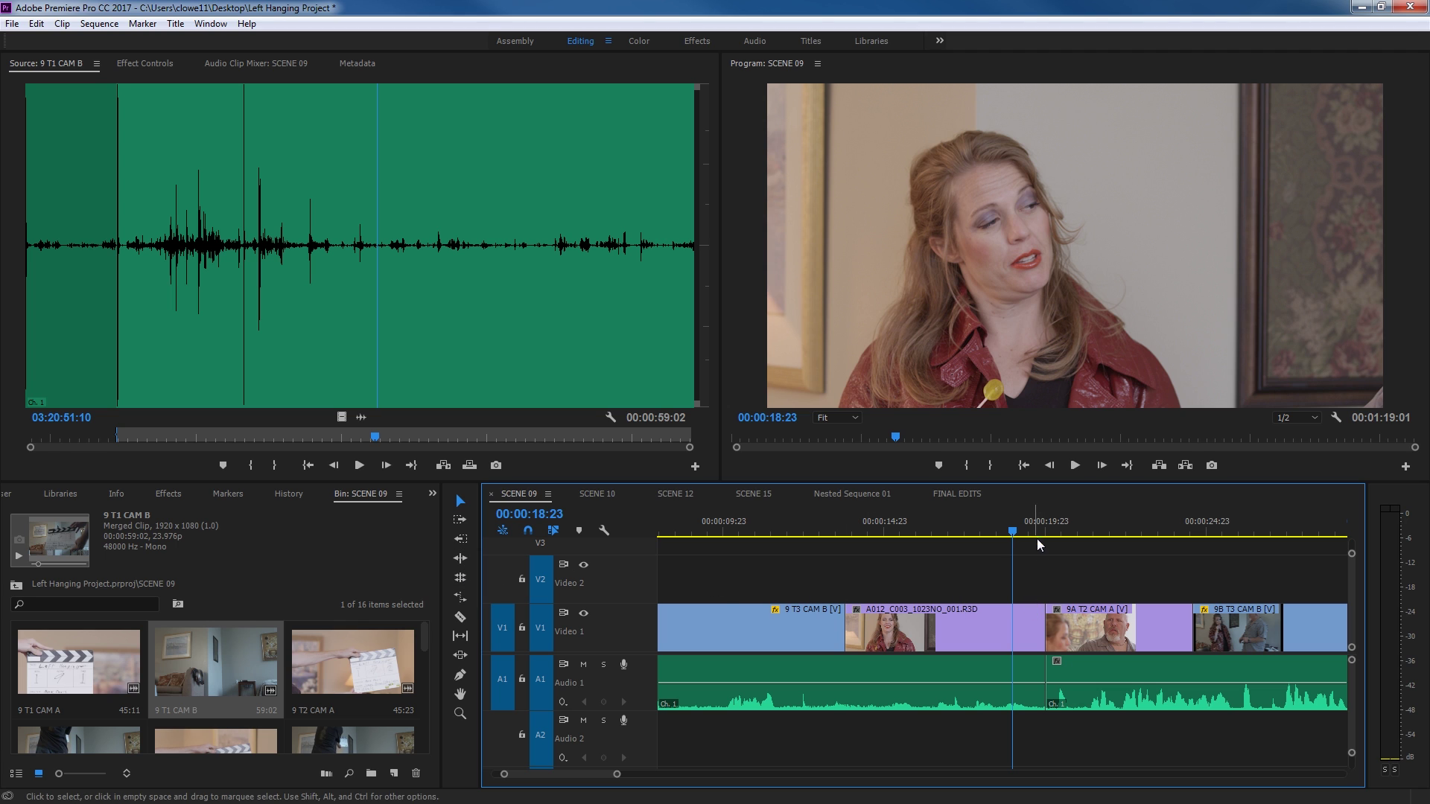
pyautogui.press('space')
pyautogui.press('space')
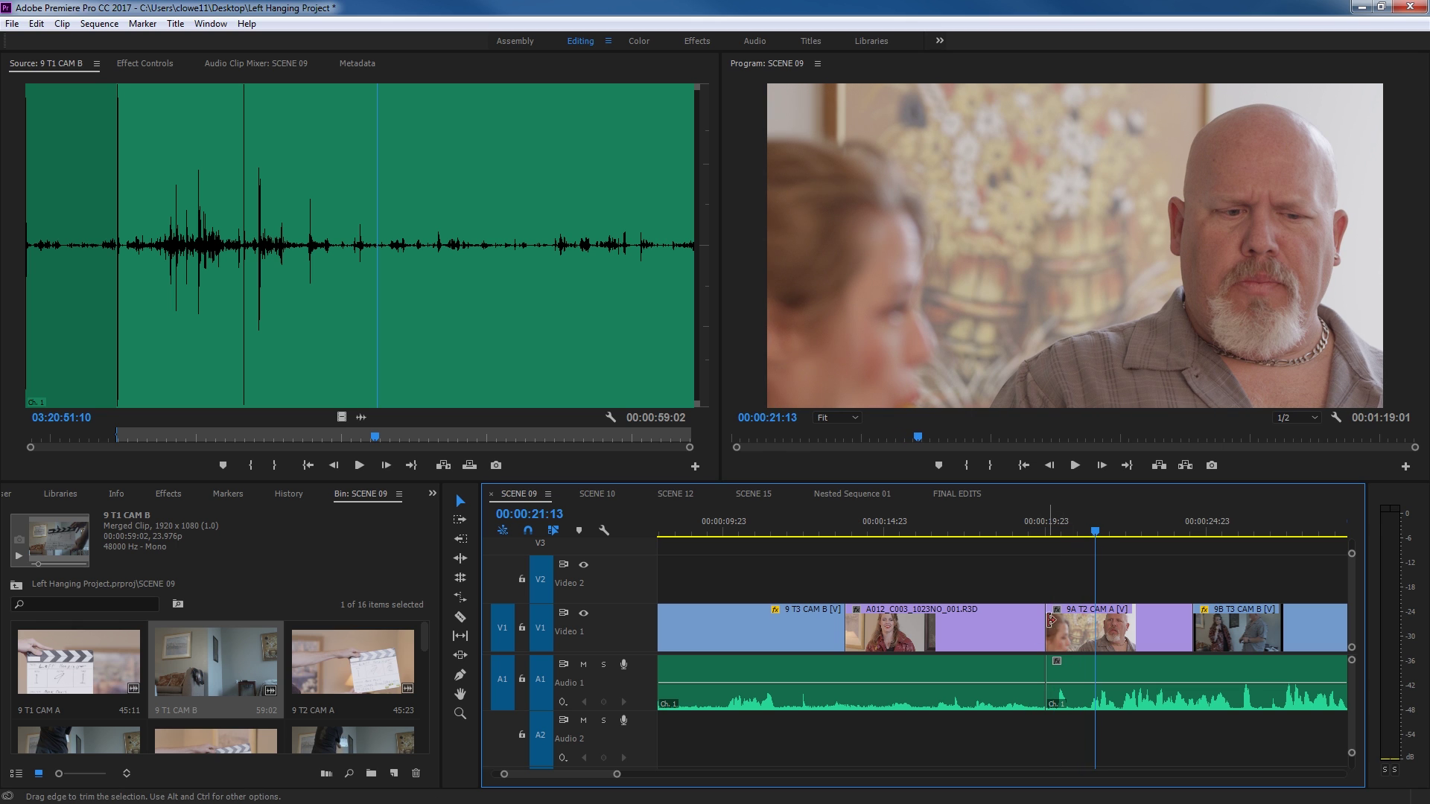
pyautogui.scroll(1, 1031, 558)
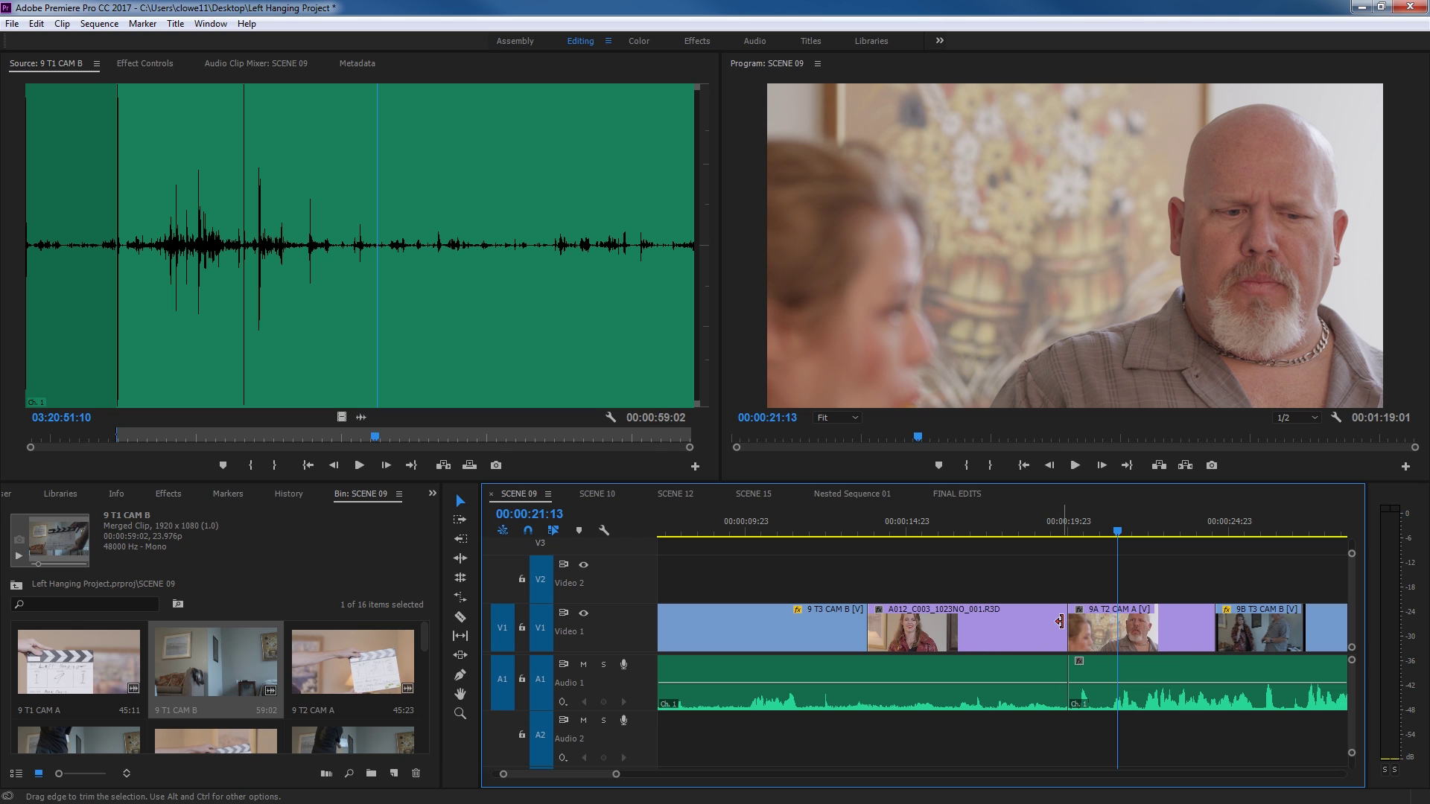
pyautogui.press('Up')
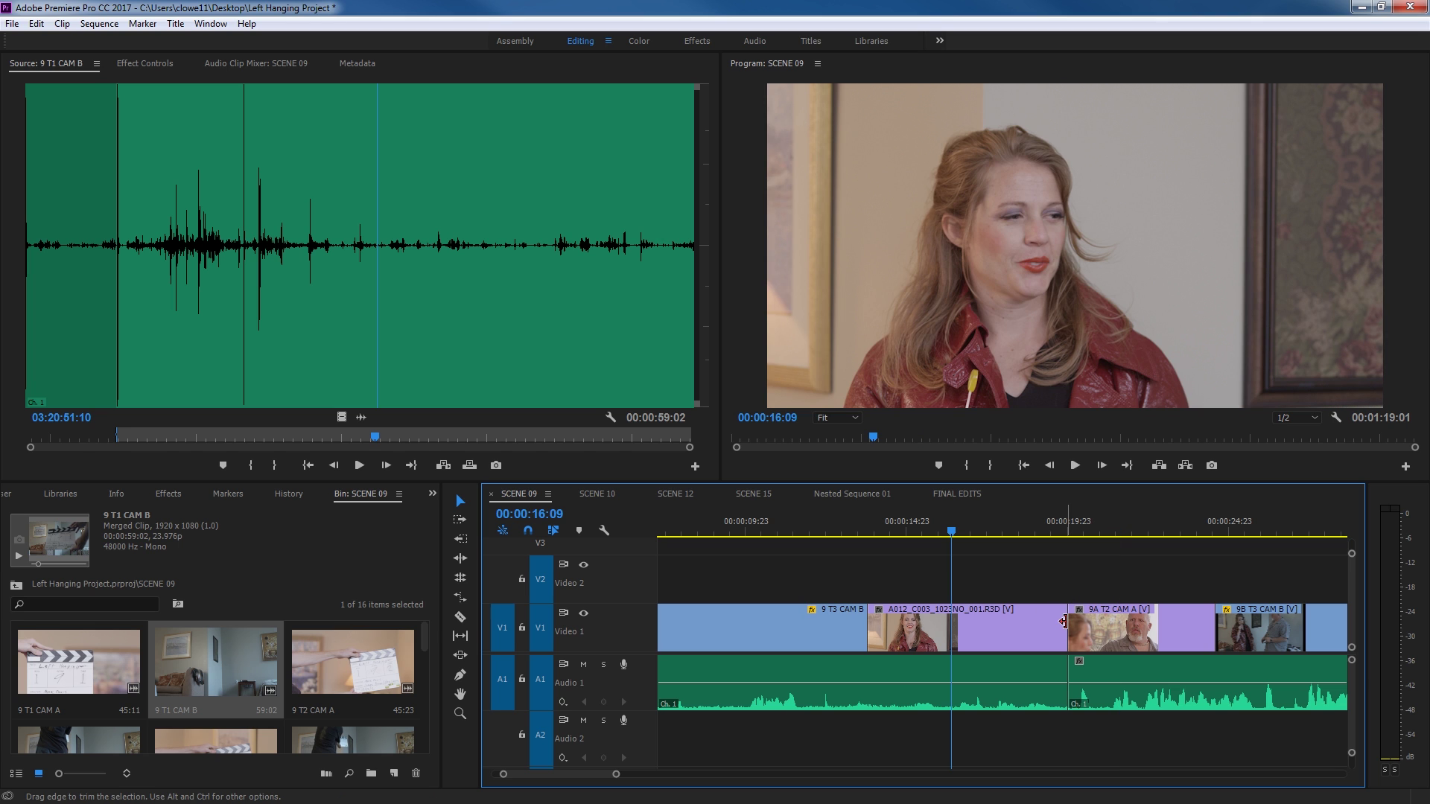
# Try shortening the end of clip A012_C003_1023NO_001.R3D with a regular trim and ripple-deleting the gap before 9A T2 CAM A
pyautogui.moveTo(1062, 623); pyautogui.dragTo(984, 624)
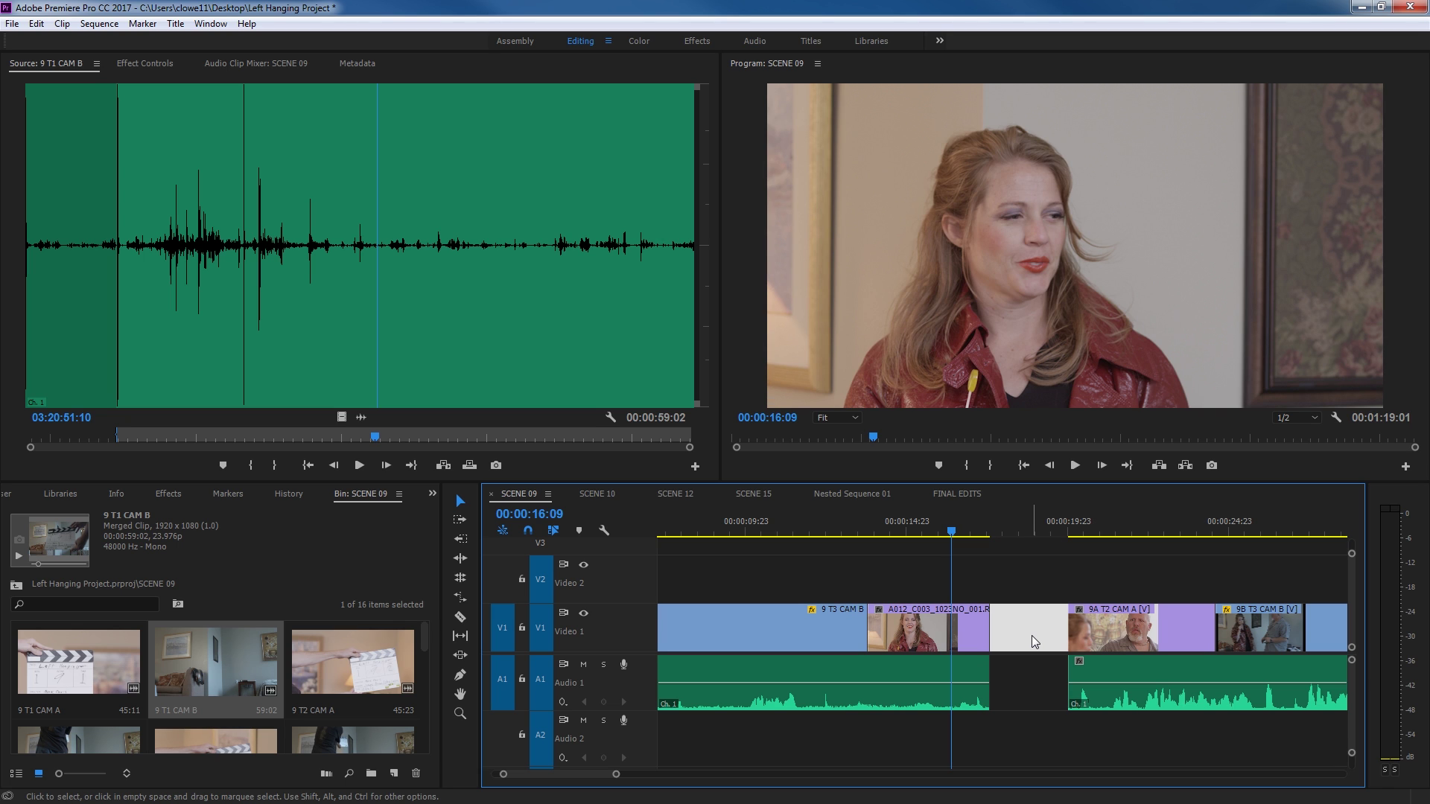
pyautogui.press('Delete')
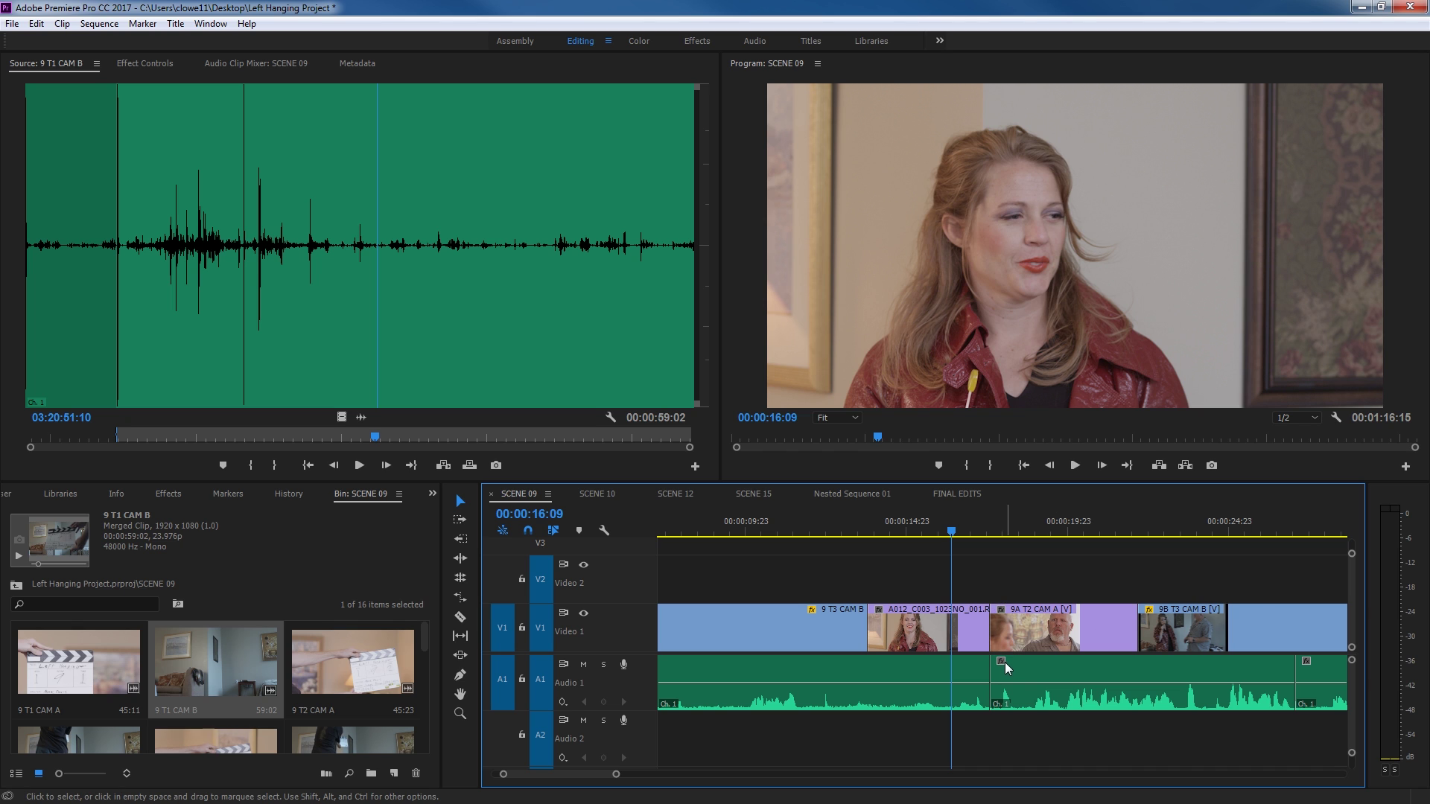
pyautogui.moveTo(1005, 640); pyautogui.dragTo(1000, 639)
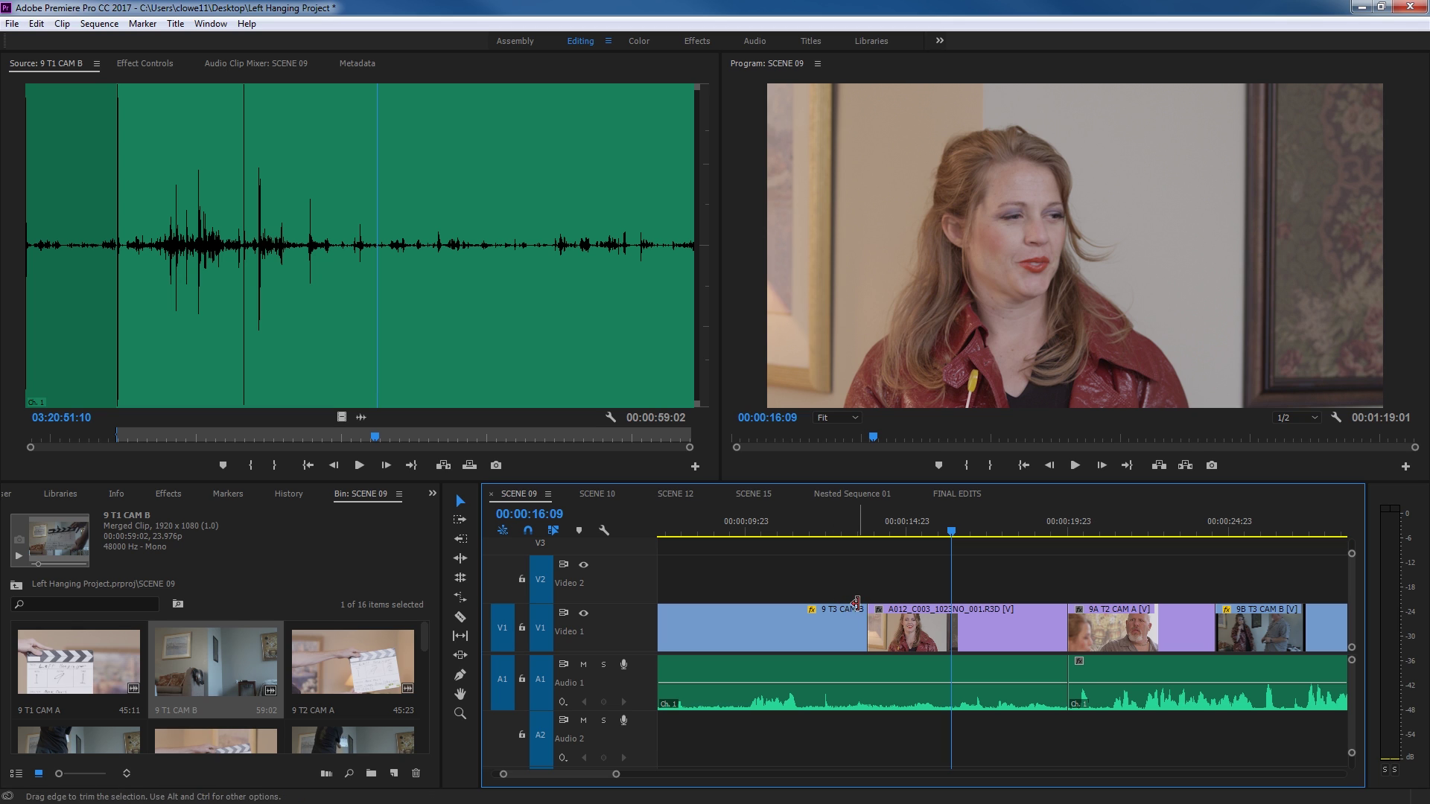
# Try shortening the end of clip A012_C003_1023NO_001.R3D by about two seconds with the Ripple Edit tool, and restore its length
pyautogui.press('b')
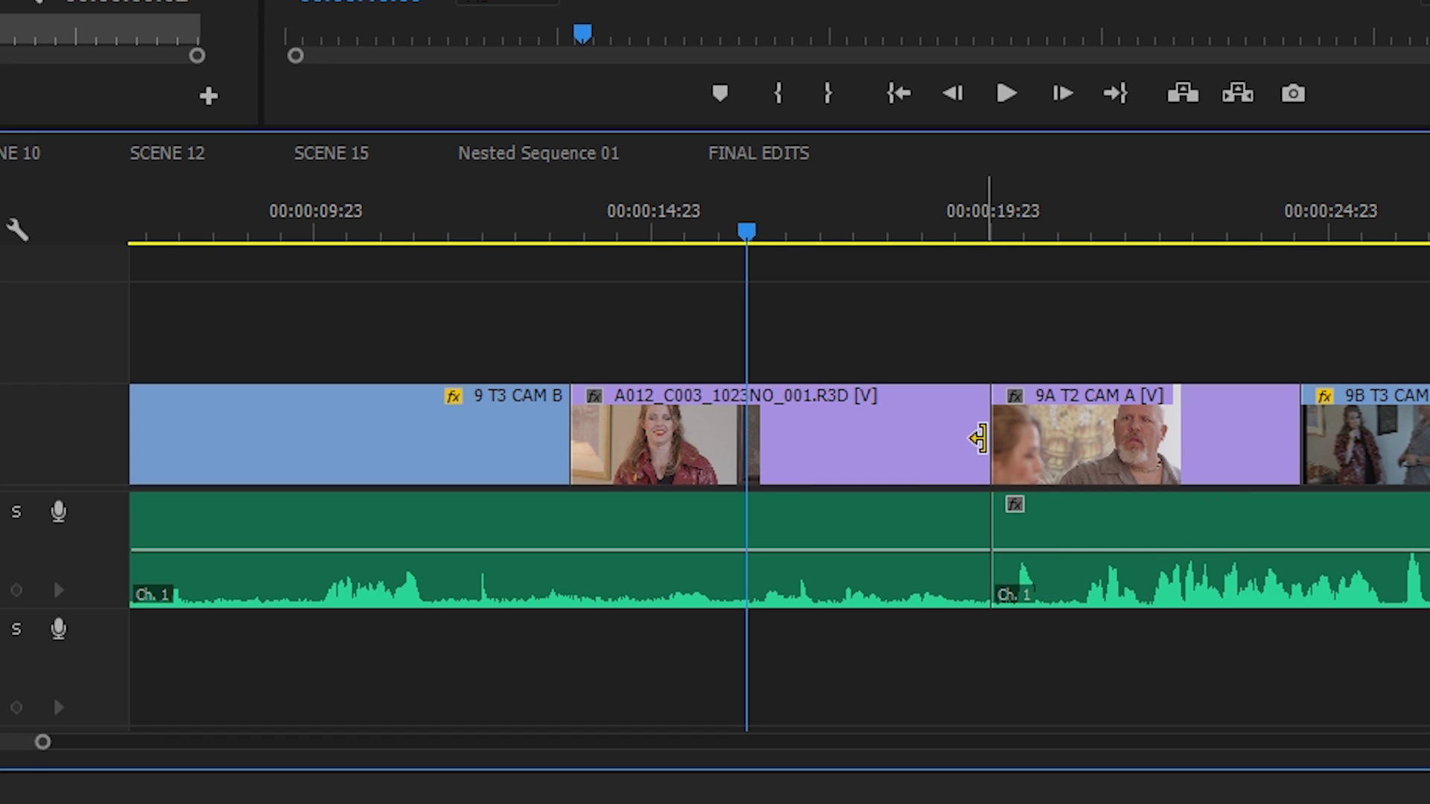
pyautogui.moveTo(978, 438); pyautogui.dragTo(948, 447)
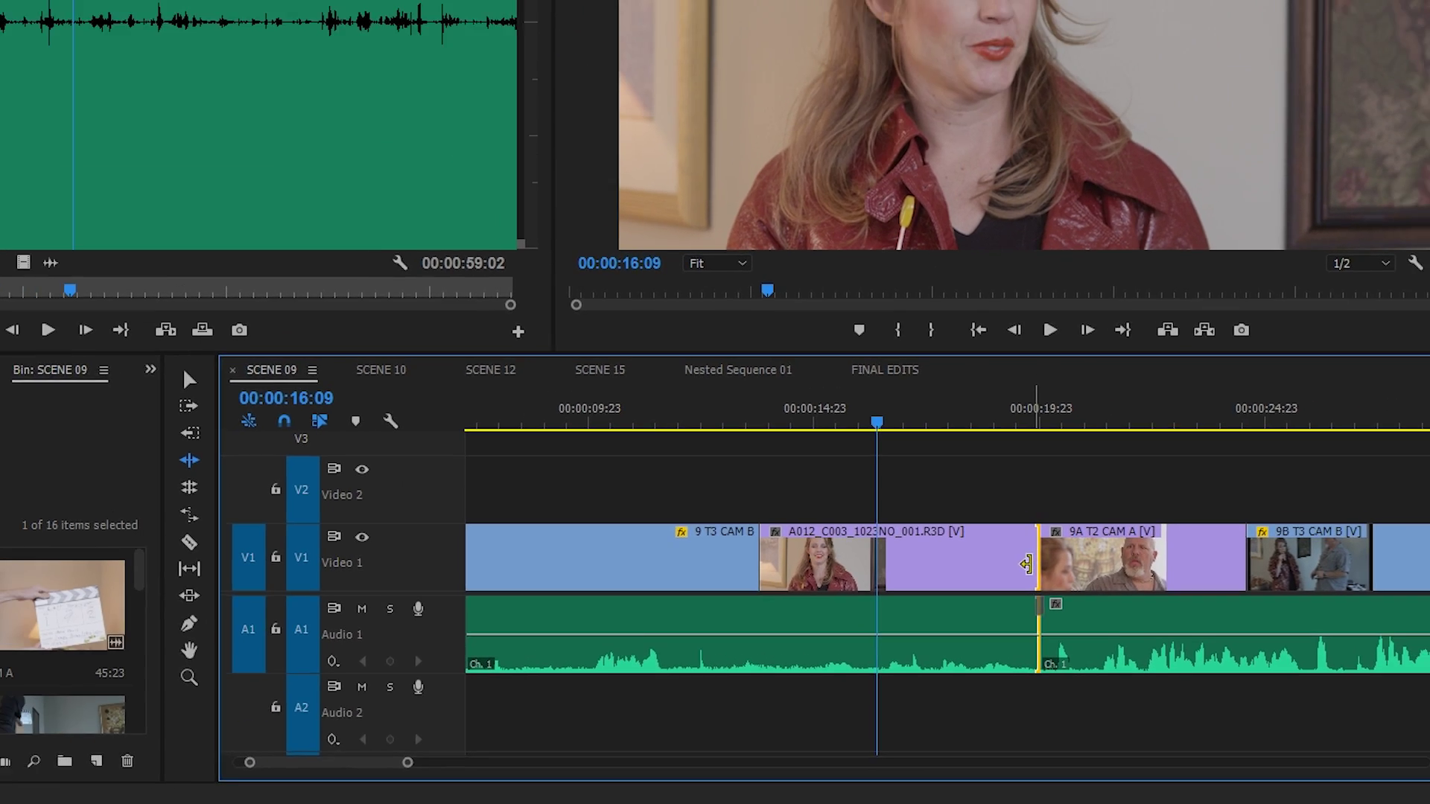
pyautogui.moveTo(1047, 634); pyautogui.dragTo(985, 638)
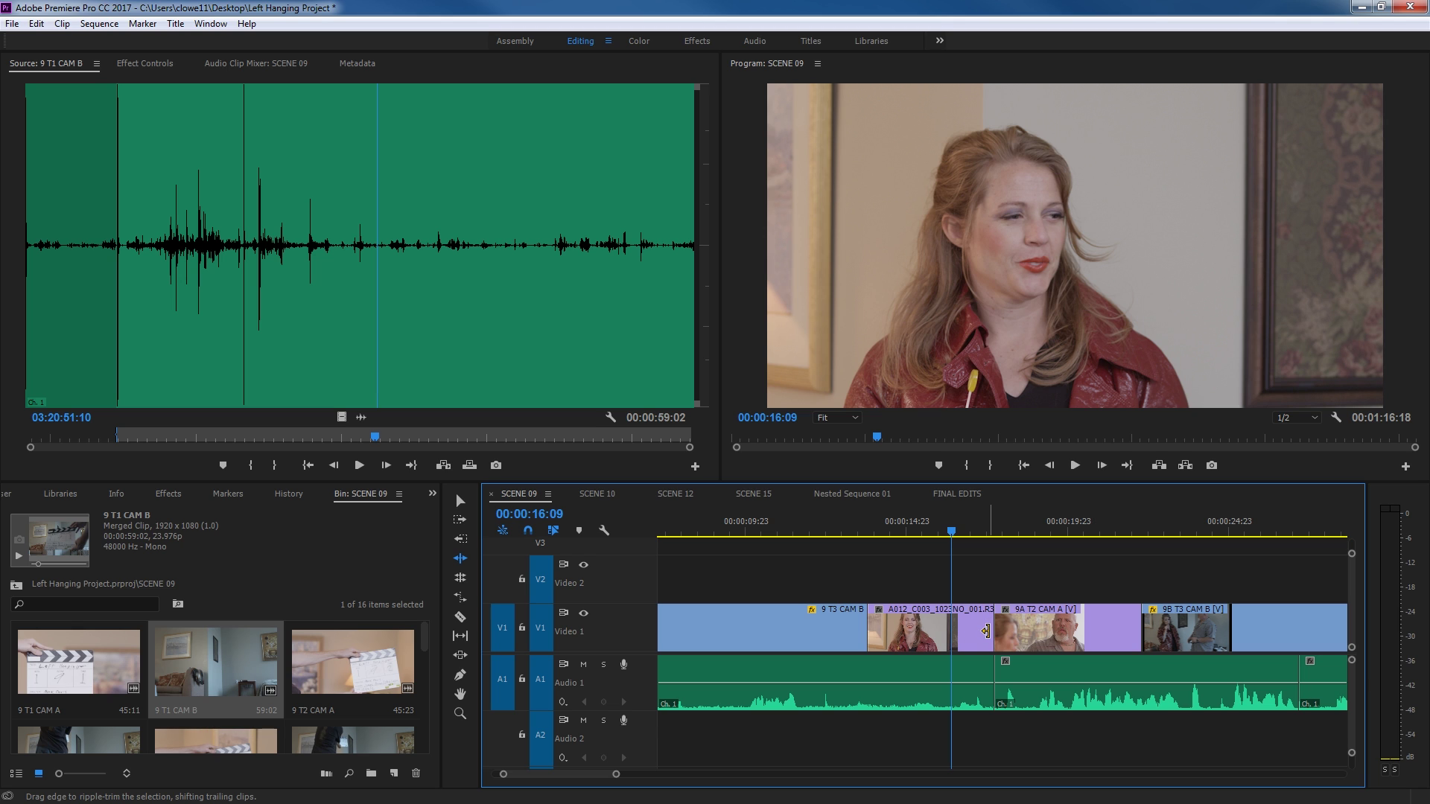
pyautogui.moveTo(985, 635); pyautogui.dragTo(1063, 639)
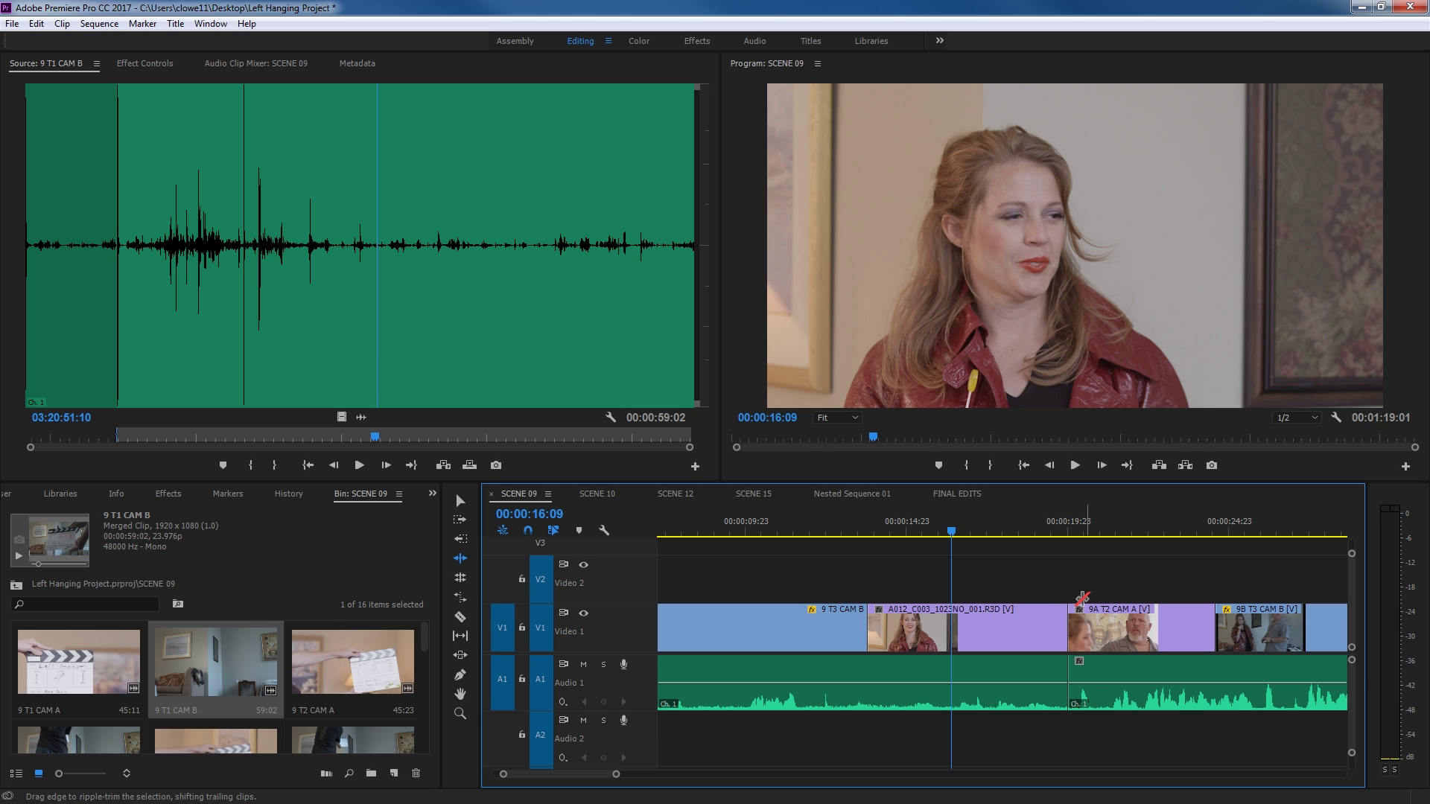
# Try shifting all clips from 9A T2 CAM A onward about four seconds later and extending A012_C003_1023NO_001.R3D to fill the gap
pyautogui.press('a')
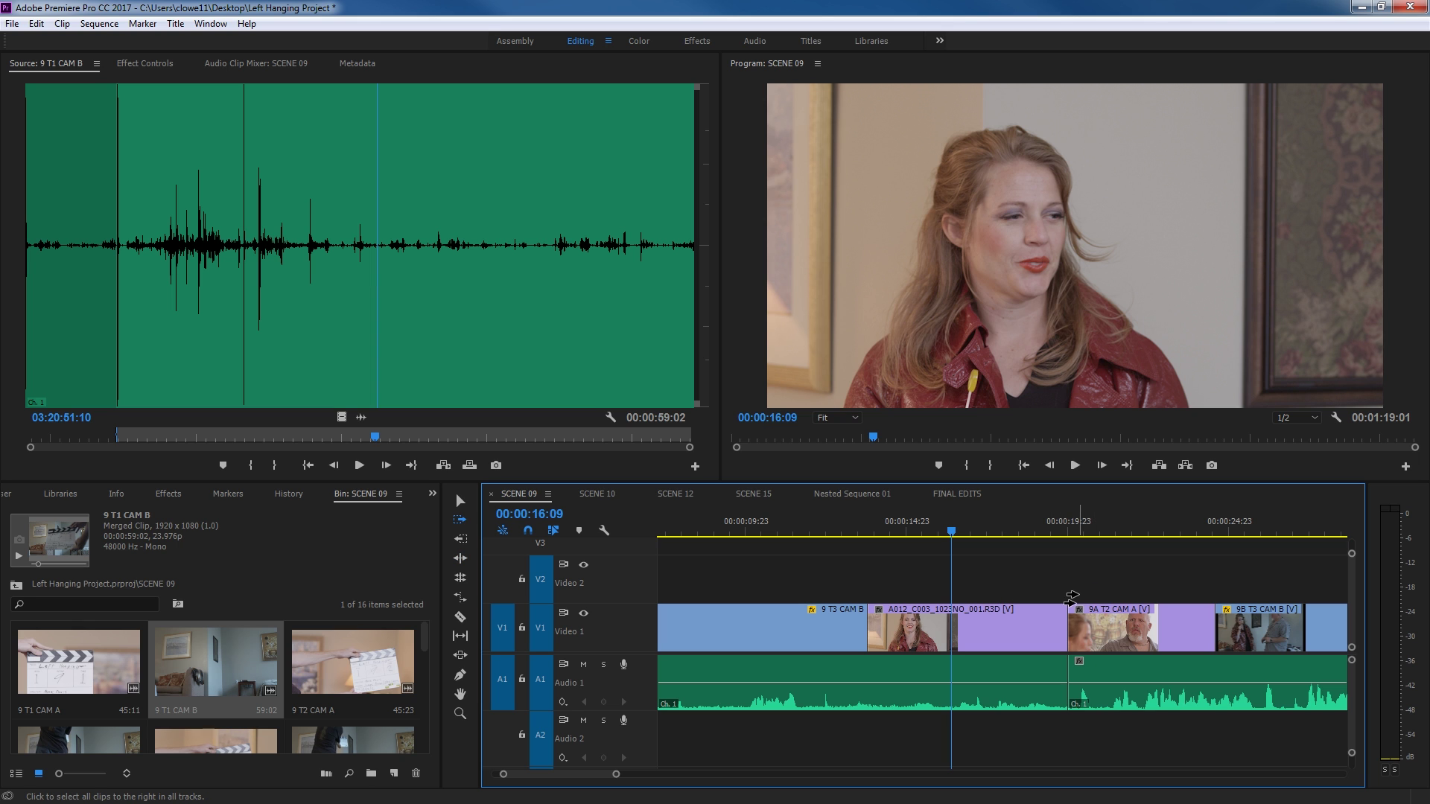
pyautogui.click(1102, 607)
pyautogui.moveTo(1100, 618); pyautogui.dragTo(1233, 631)
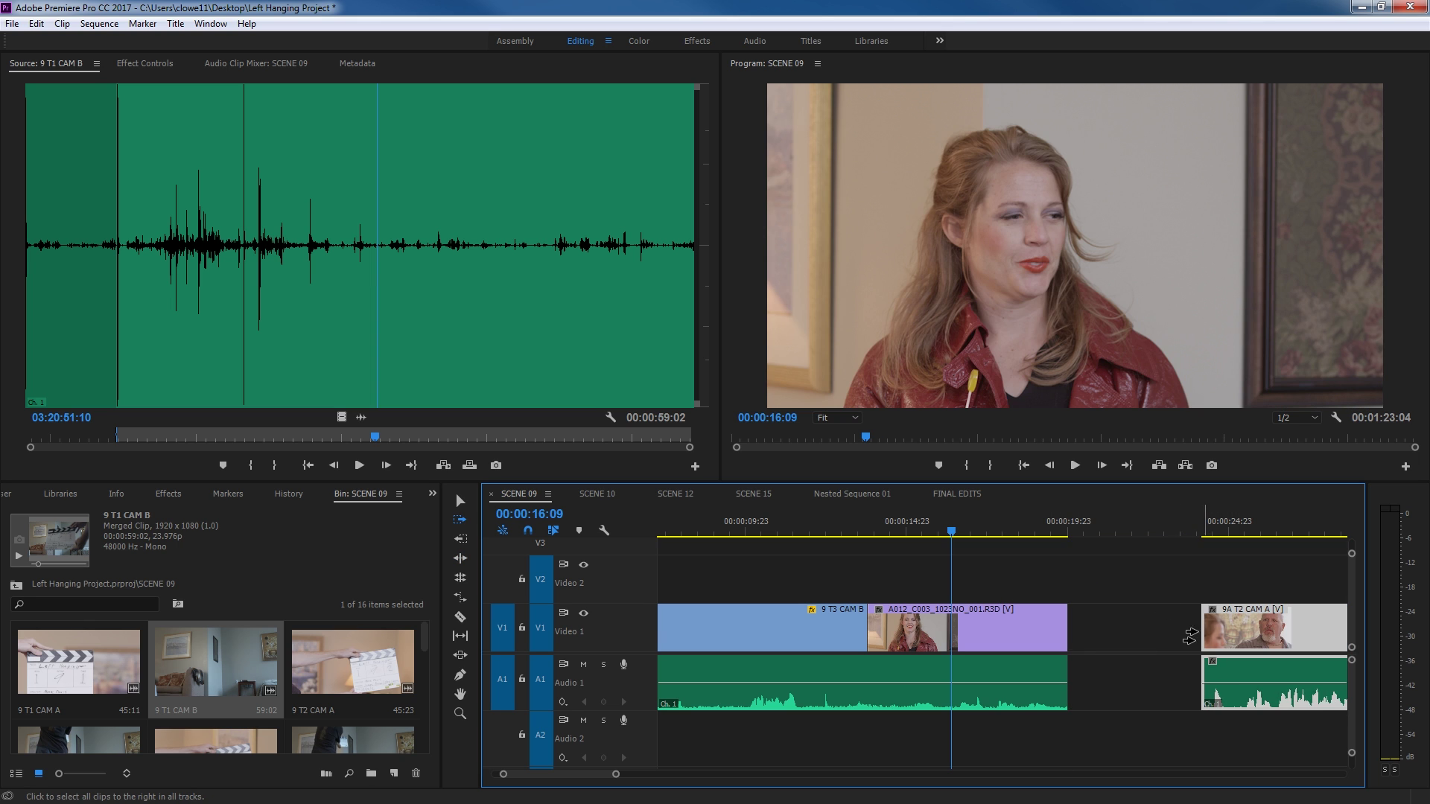
pyautogui.press('v')
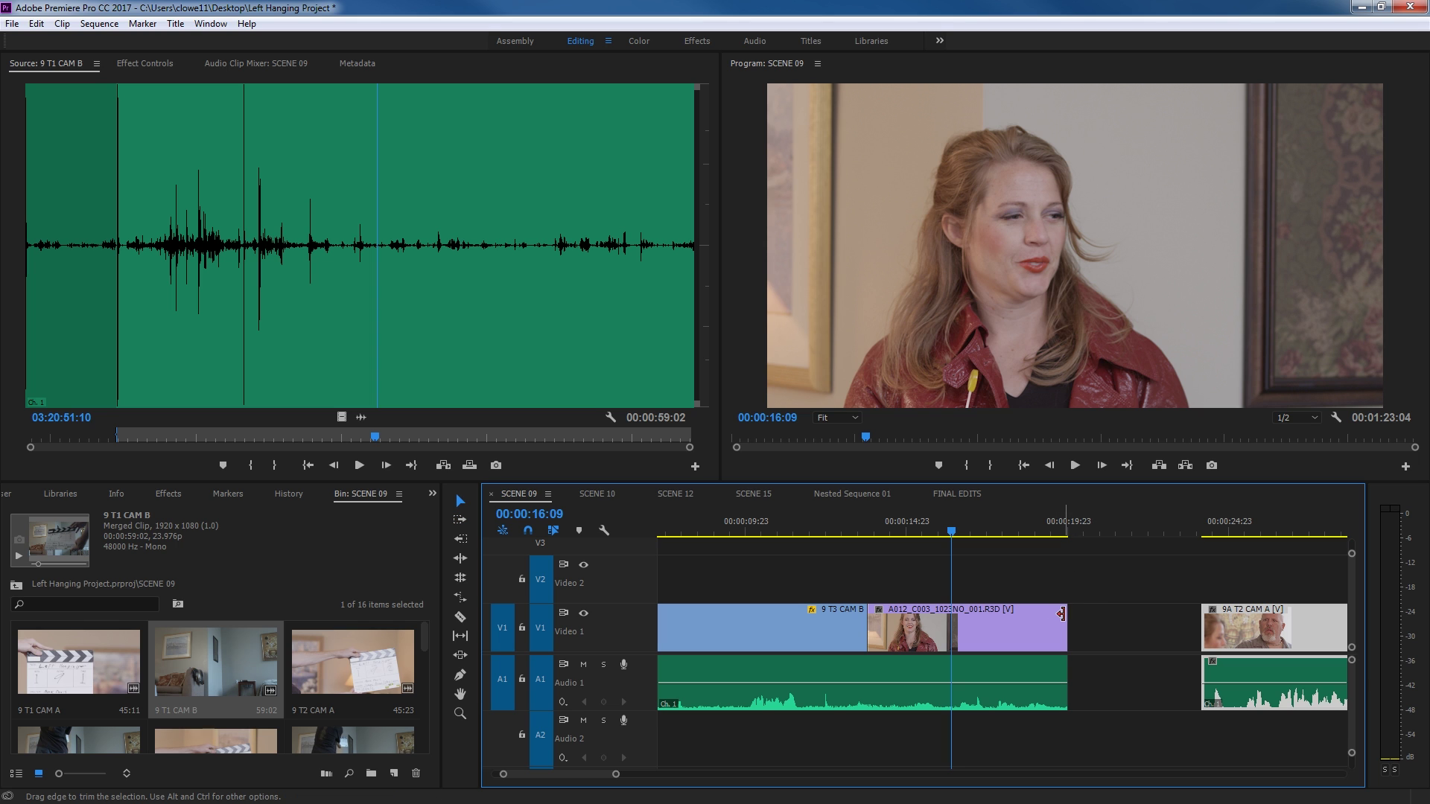
pyautogui.moveTo(1062, 623); pyautogui.dragTo(1200, 632)
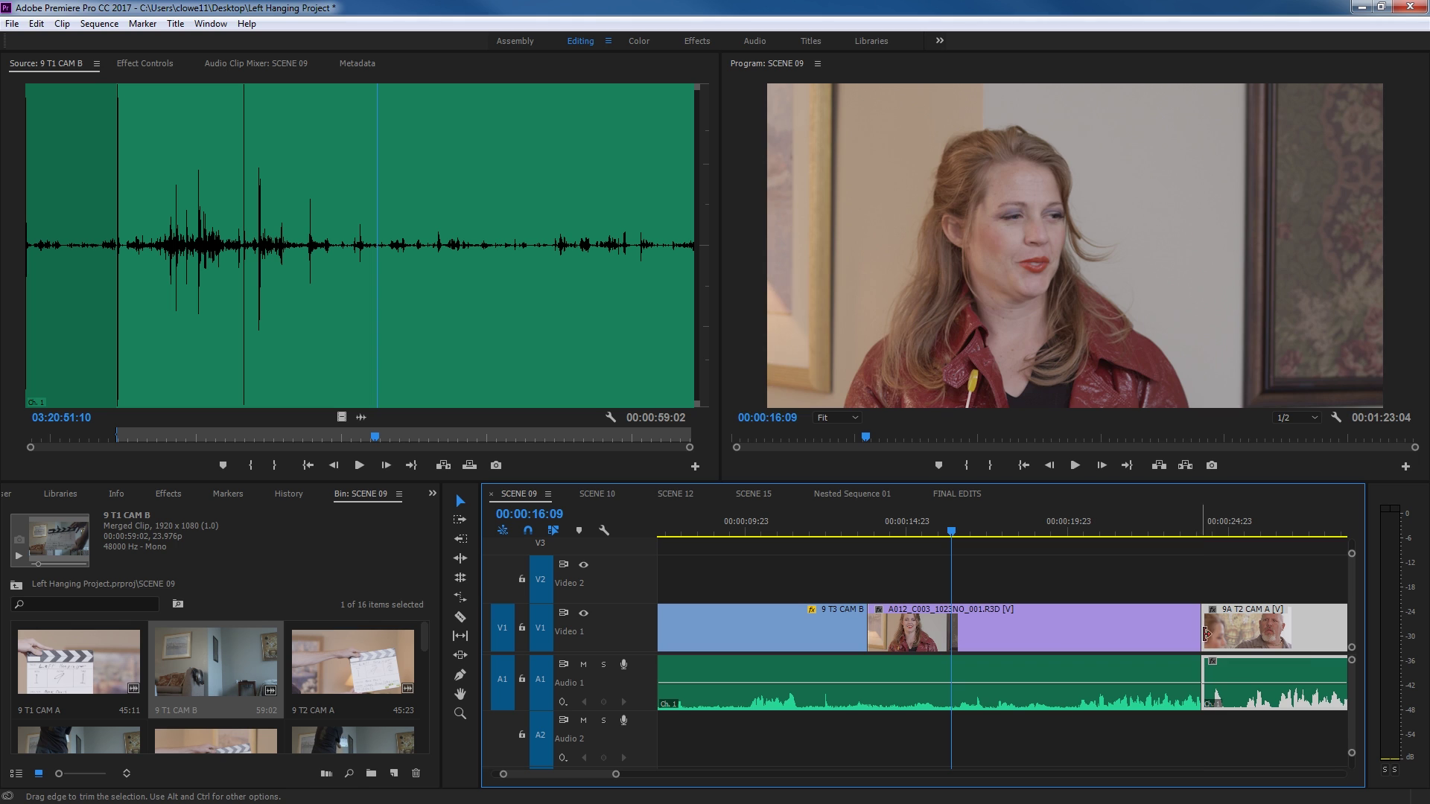
pyautogui.click(1098, 590)
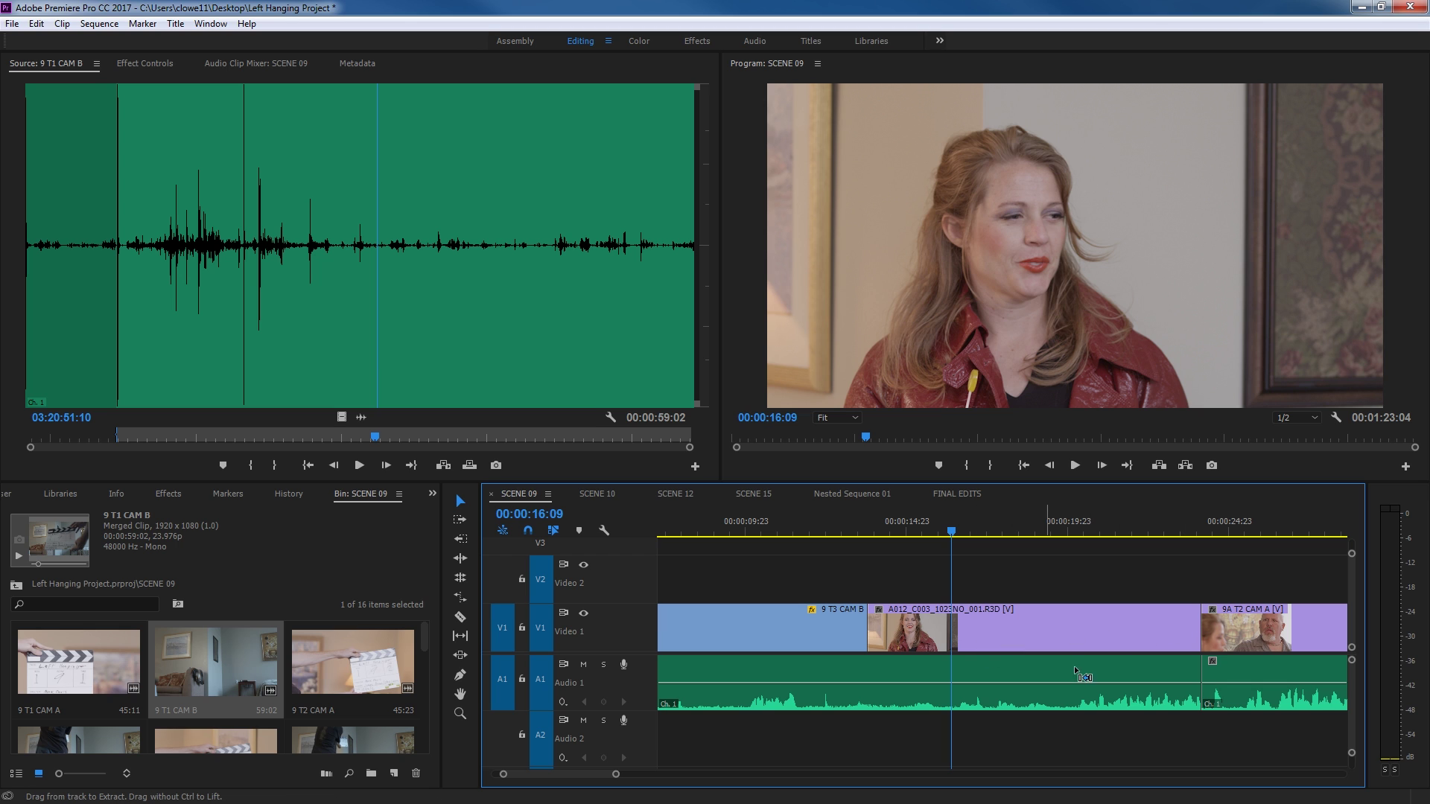
pyautogui.click(1024, 660)
pyautogui.hotkey('shift', 'Delete')
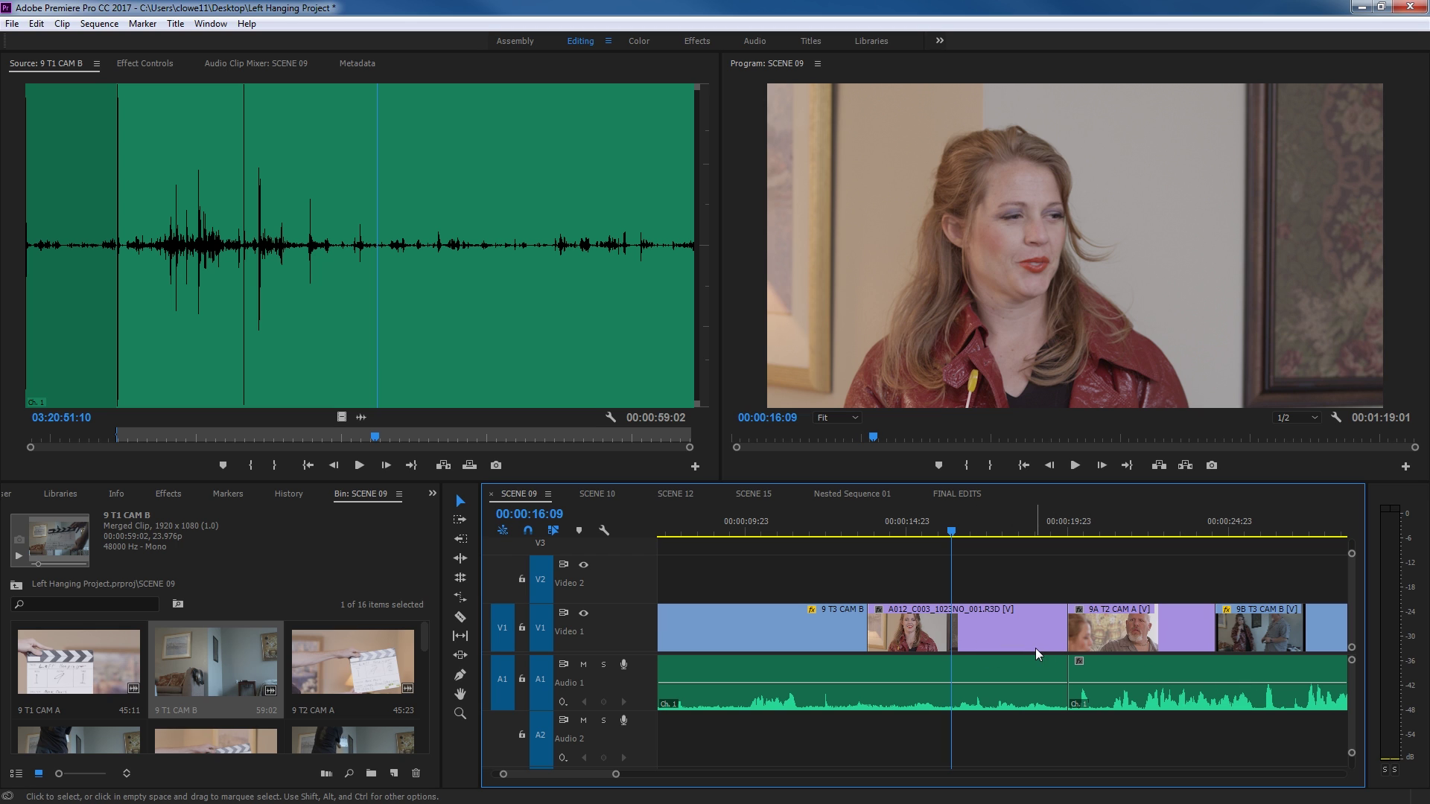
# Lengthen the end of clip A012_C003_1023NO_001.R3D by about three seconds with the Ripple Edit tool
pyautogui.moveTo(1058, 618); pyautogui.dragTo(1177, 629)
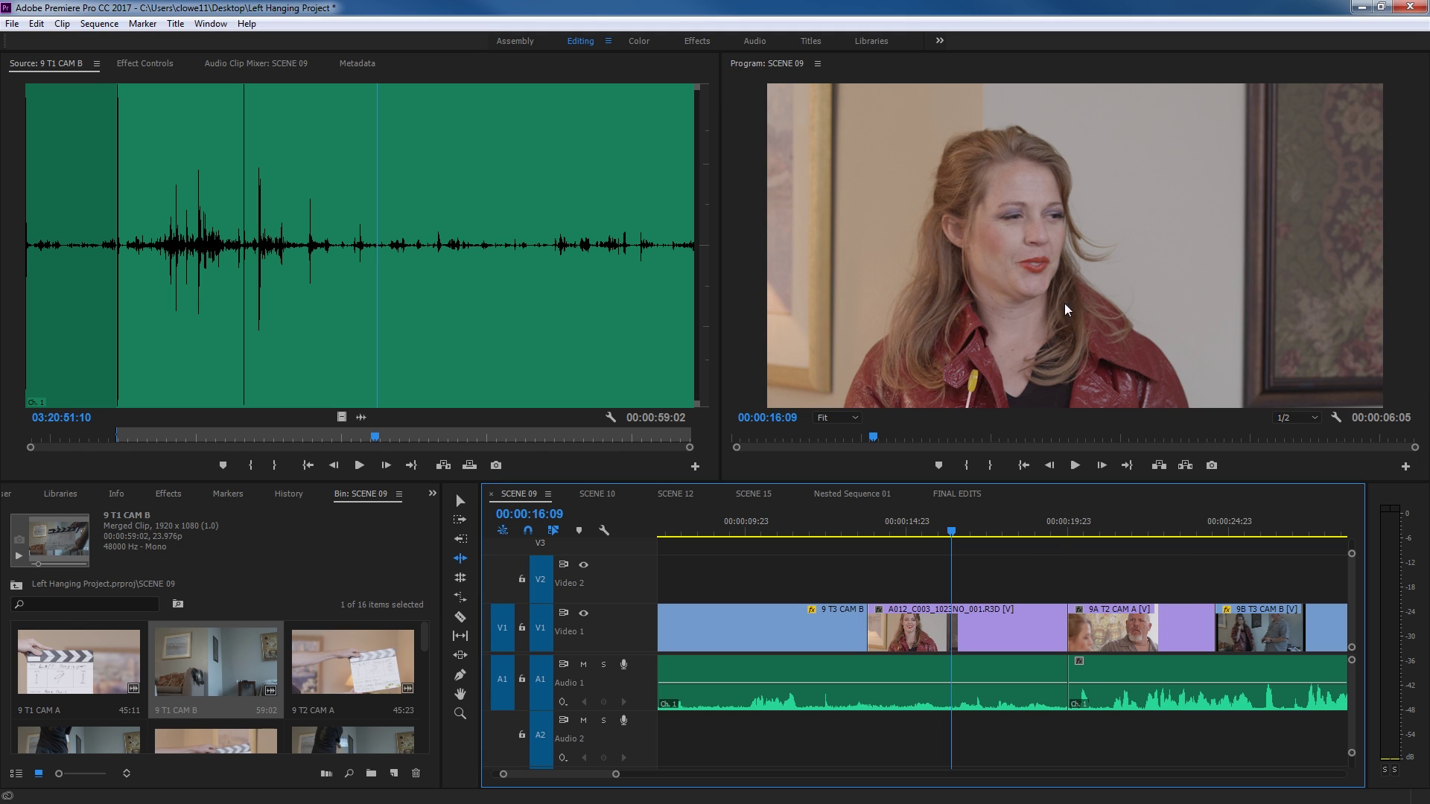
pyautogui.click(1063, 620)
pyautogui.moveTo(1063, 620); pyautogui.dragTo(1102, 627)
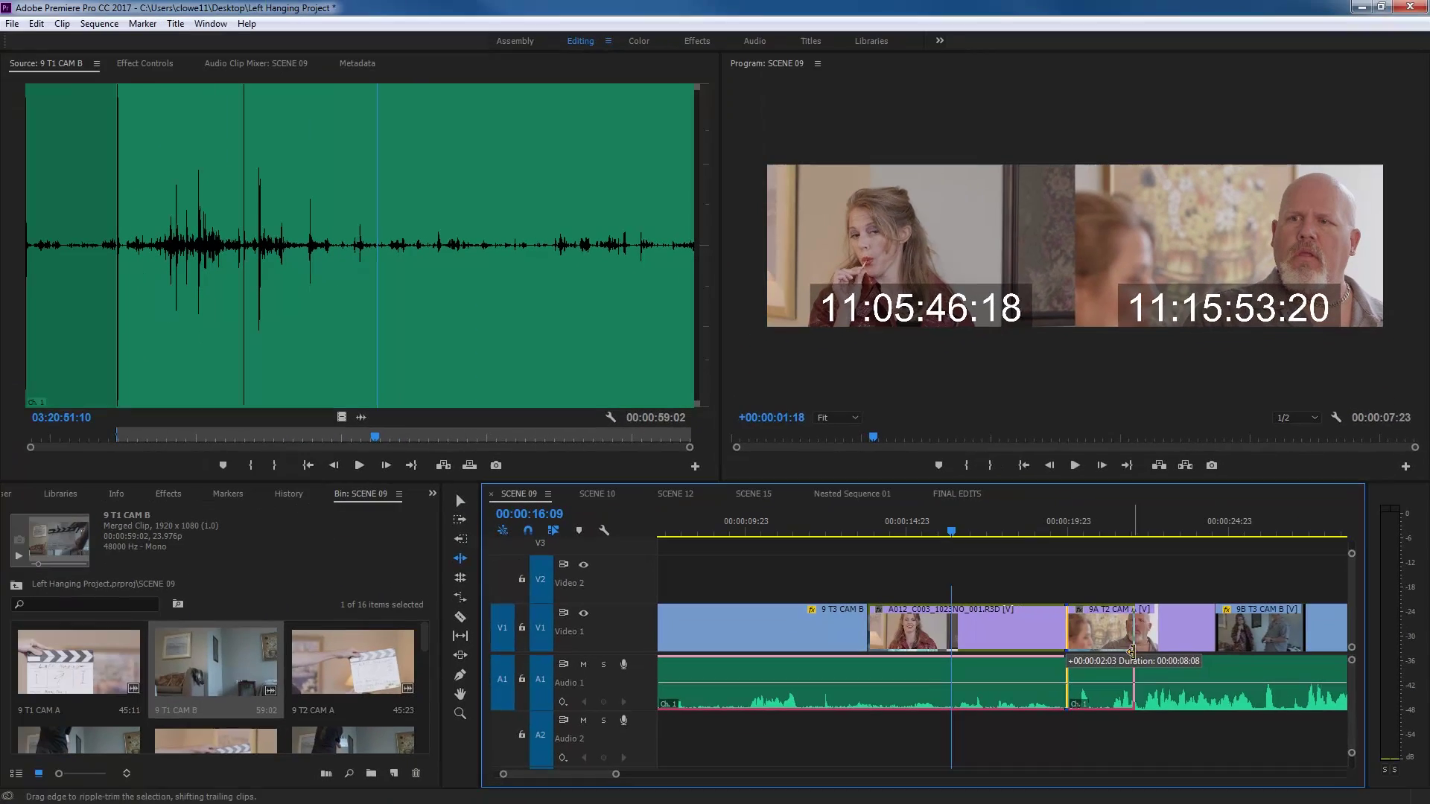
pyautogui.moveTo(1131, 650); pyautogui.dragTo(1164, 653)
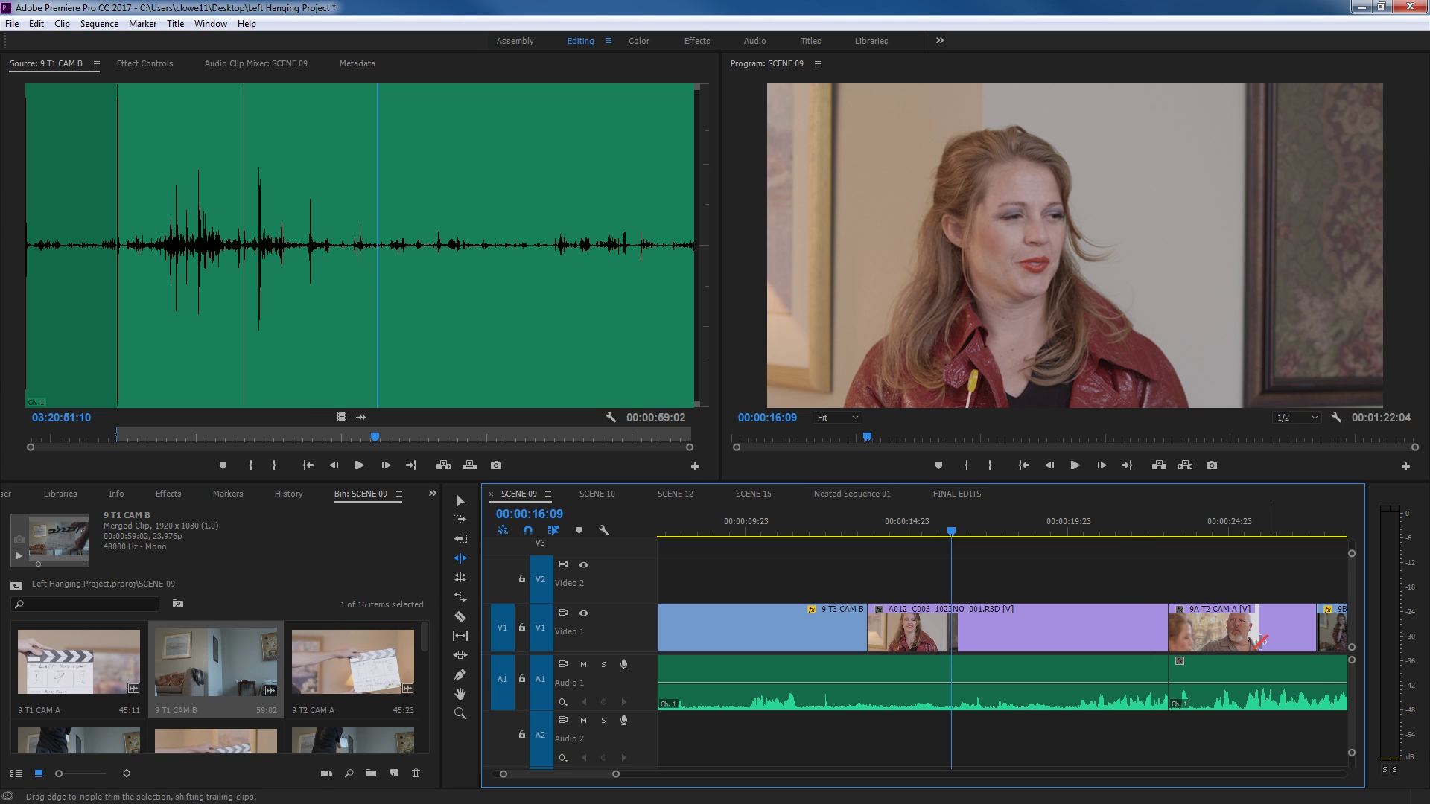
# Ripple-trim the end of clip A012_C003_1023NO_001.R3D to a duration of 00:00:03:18
pyautogui.moveTo(1165, 626); pyautogui.dragTo(984, 657)
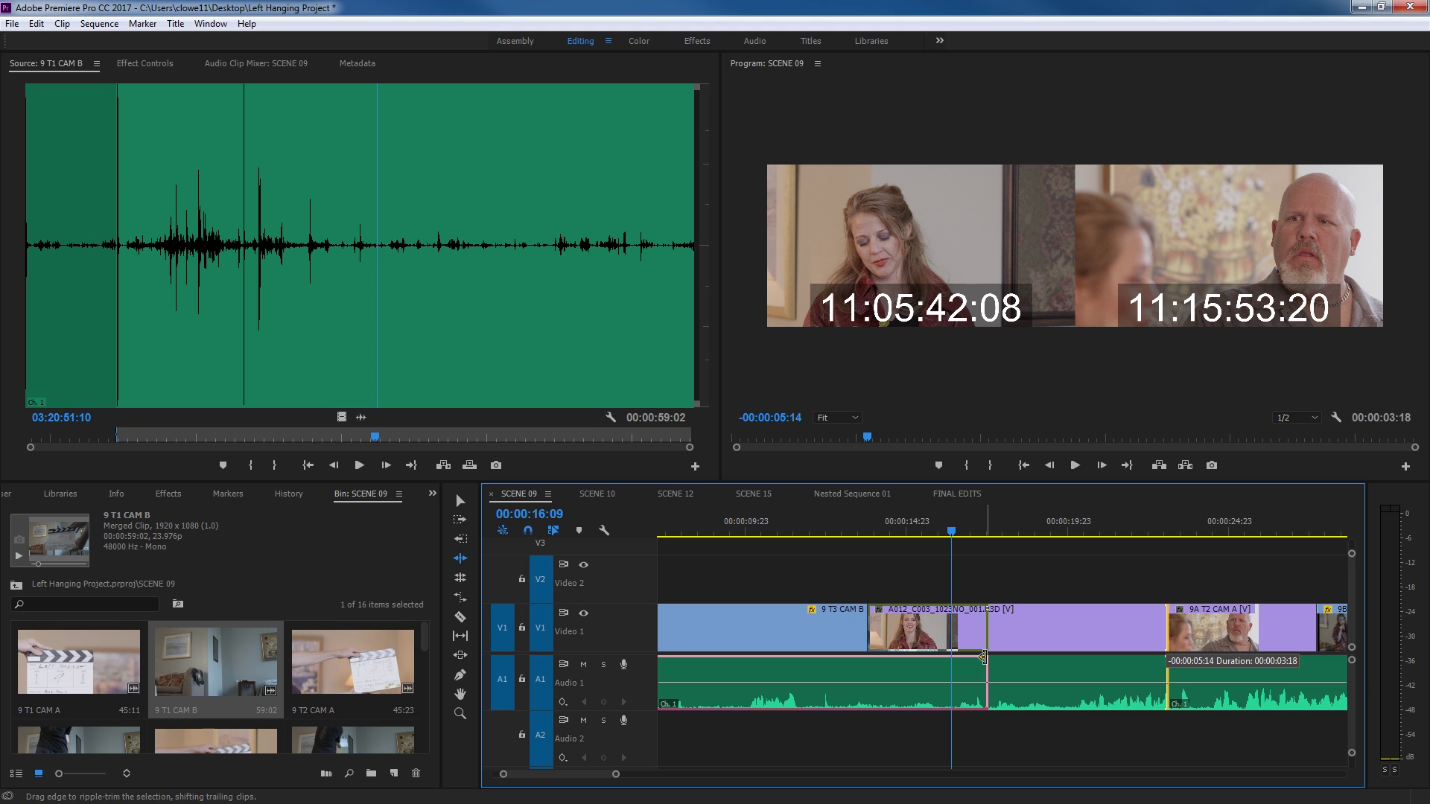
pyautogui.moveTo(983, 657); pyautogui.dragTo(986, 657)
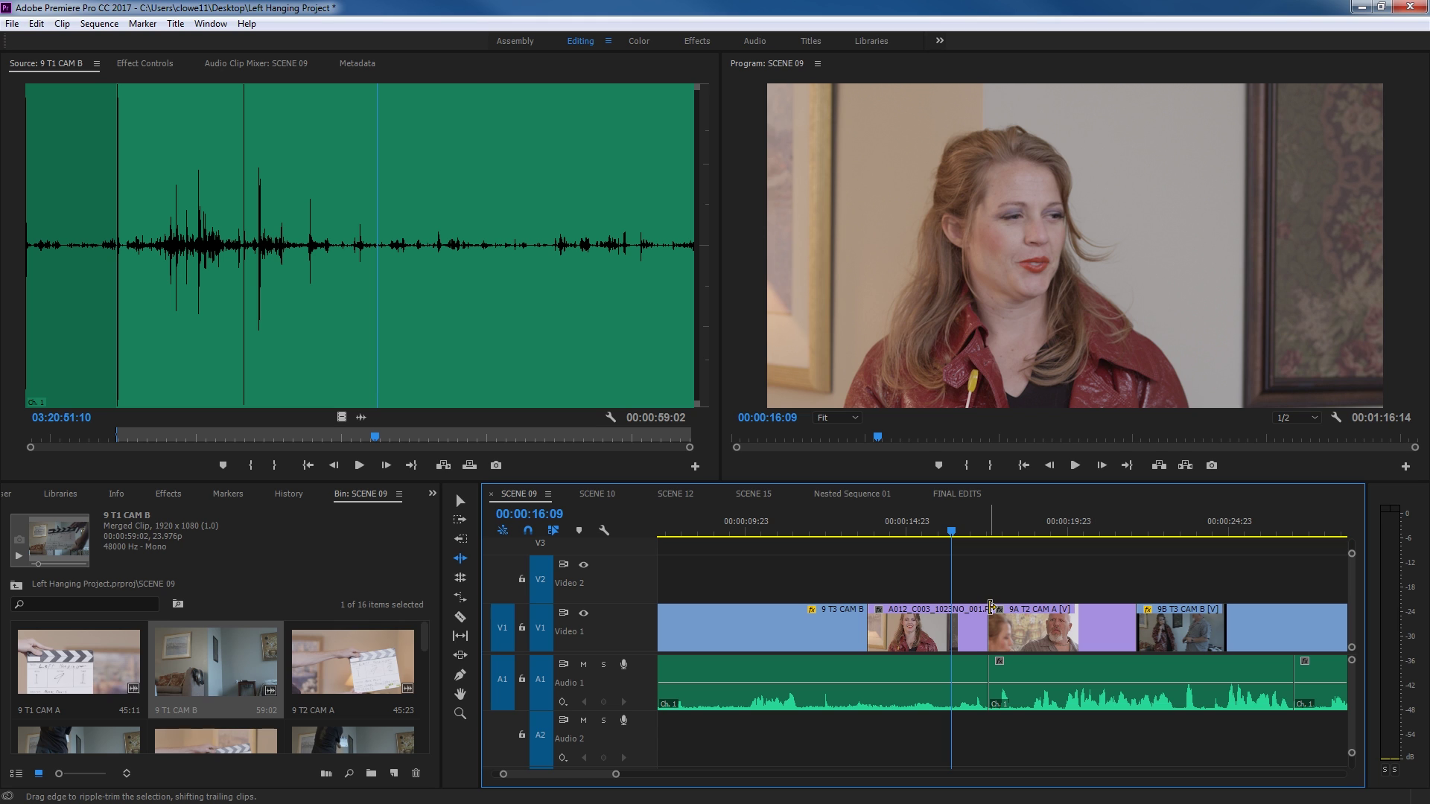
# Try rolling the cut between A012_C003_1023NO_001.R3D and 9A T2 CAM A about one second later, and roll it back
pyautogui.press('n')
pyautogui.moveTo(984, 624)
pyautogui.mouseDown()
pyautogui.moveTo(1018, 631)
pyautogui.moveTo(962, 631)
pyautogui.moveTo(981, 629)
pyautogui.mouseUp()
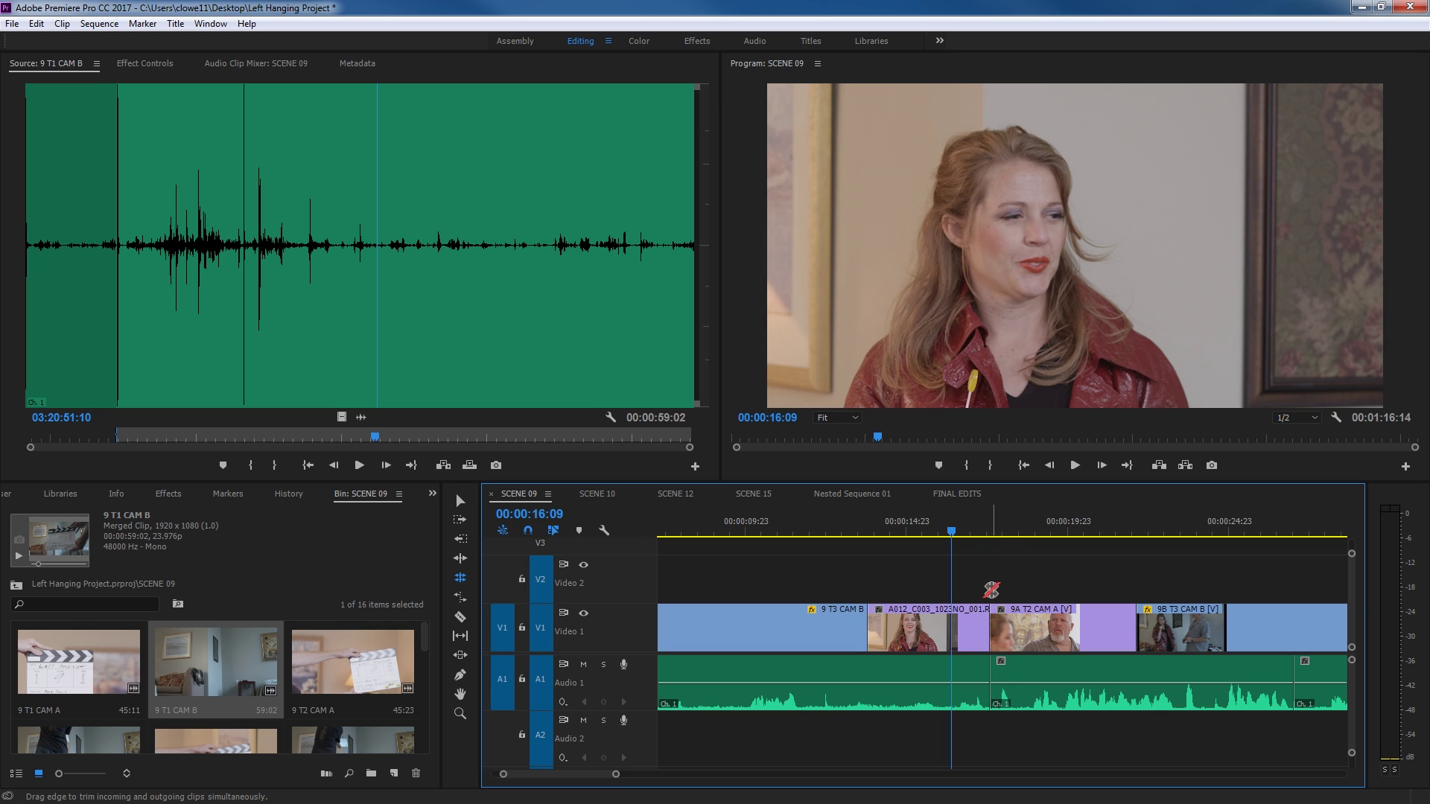
pyautogui.press('v')
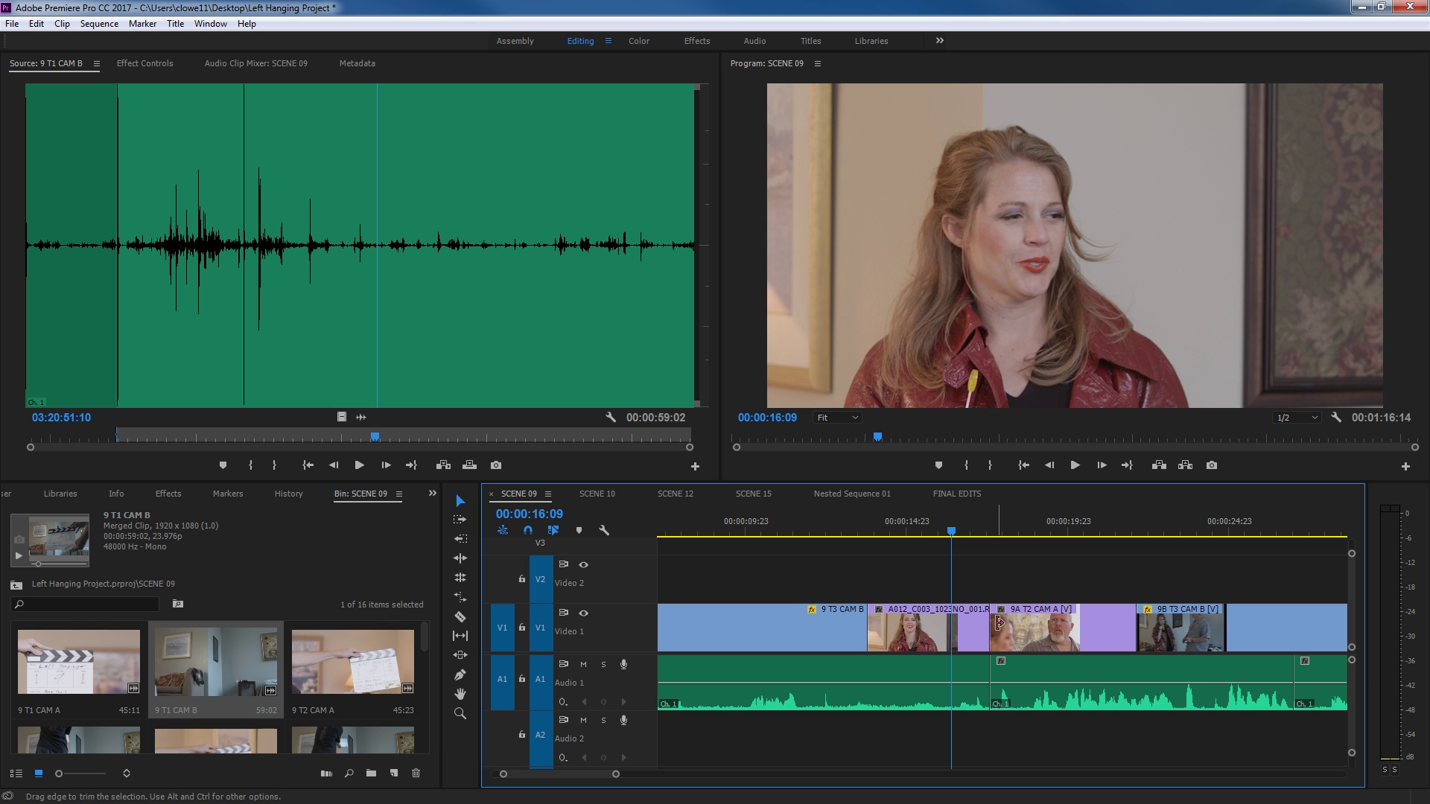
pyautogui.moveTo(995, 628); pyautogui.dragTo(1028, 630)
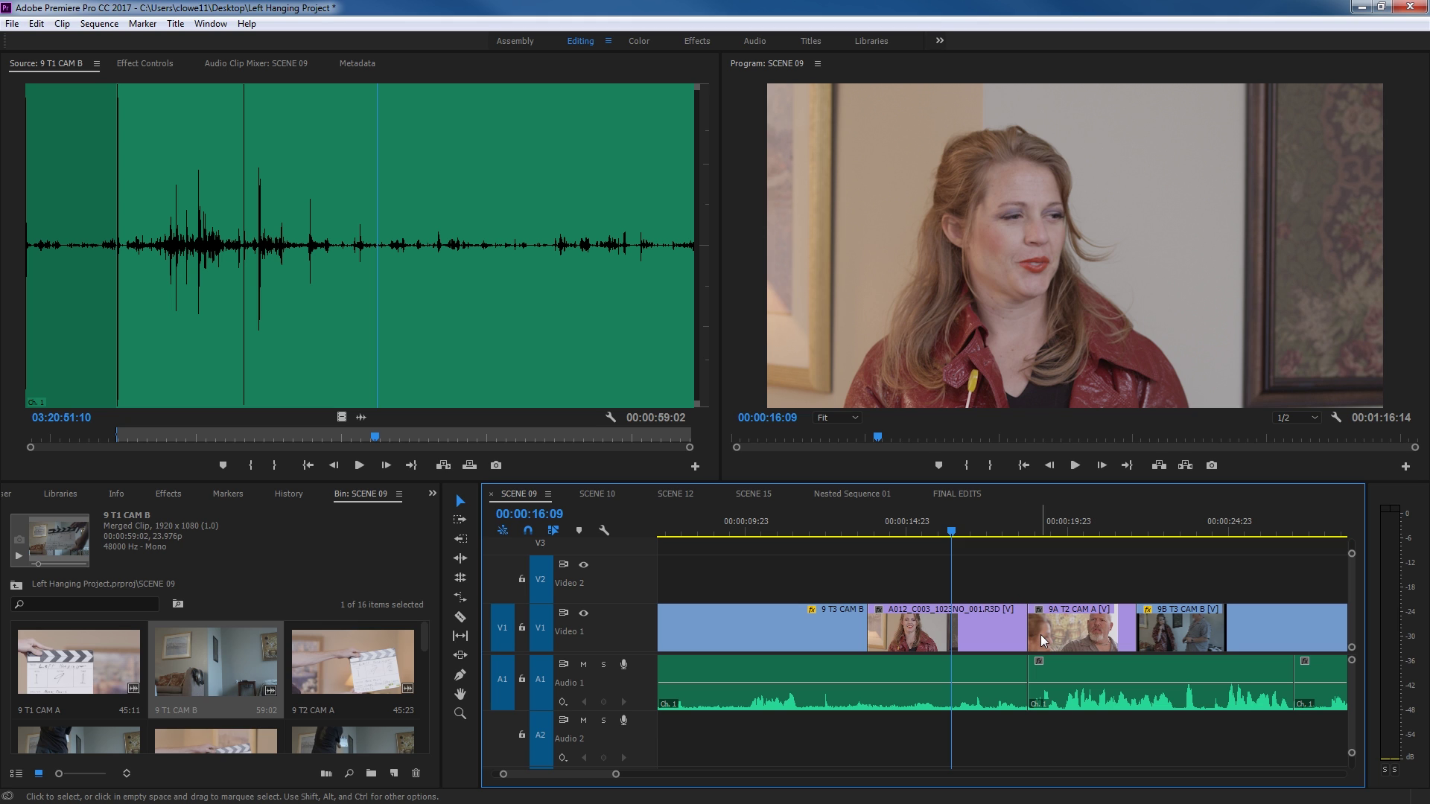
pyautogui.moveTo(1028, 631); pyautogui.dragTo(989, 632)
# Roll the cut between A012_C003_1023NO_001.R3D and 9A T2 CAM A to slightly after 00:00:18:00, and place the playhead at 00:00:17:23
pyautogui.press('n')
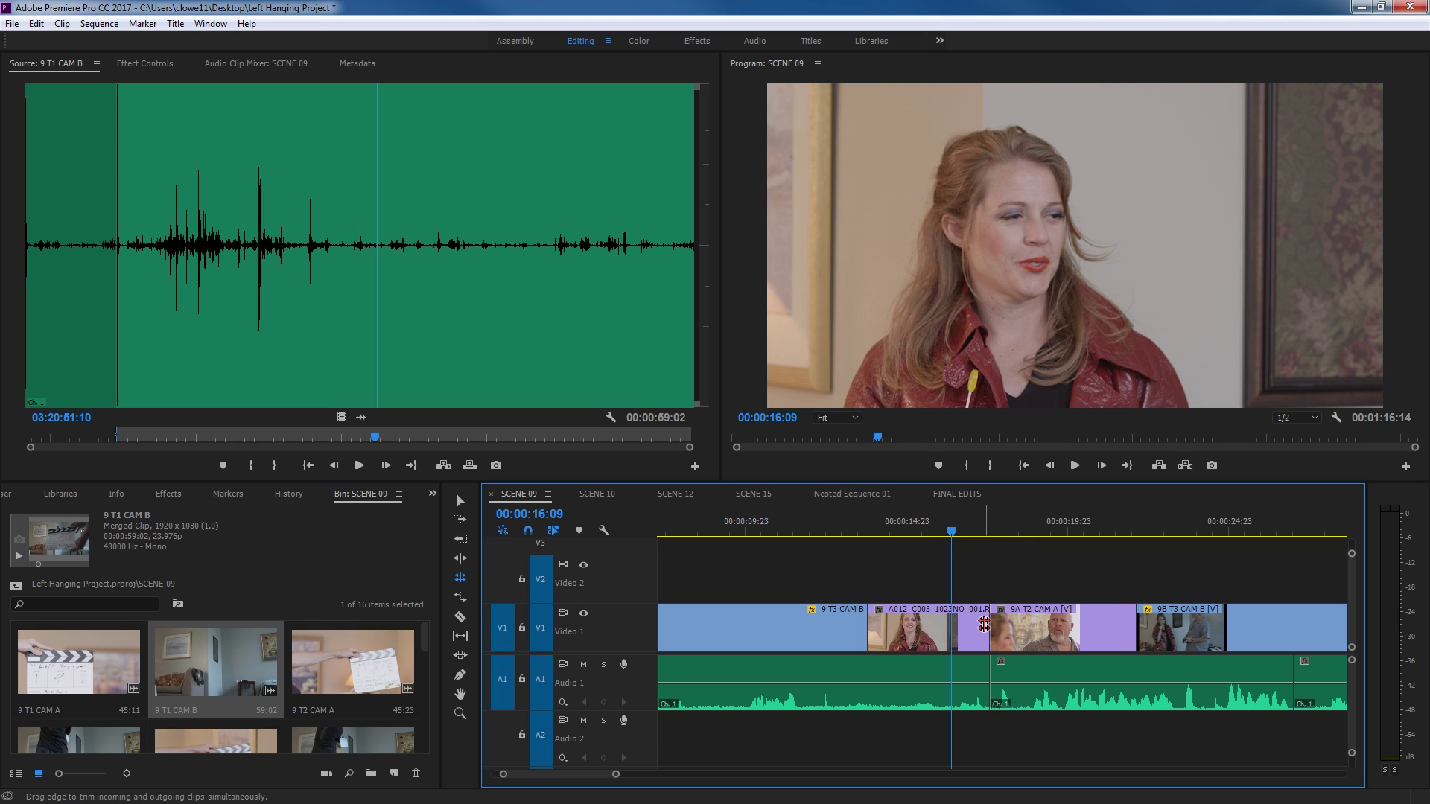
pyautogui.moveTo(958, 533); pyautogui.dragTo(851, 533)
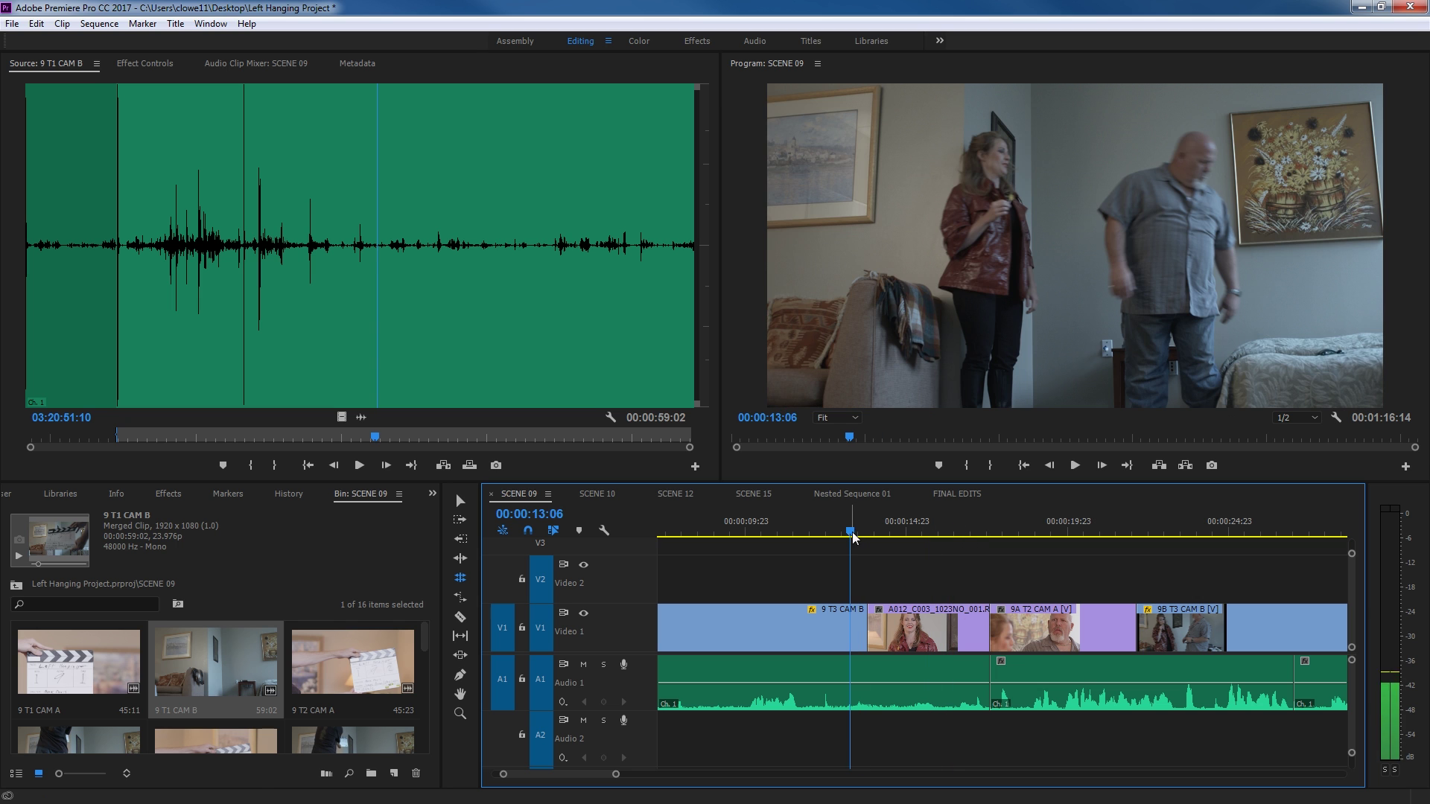
pyautogui.moveTo(989, 629); pyautogui.dragTo(1044, 626)
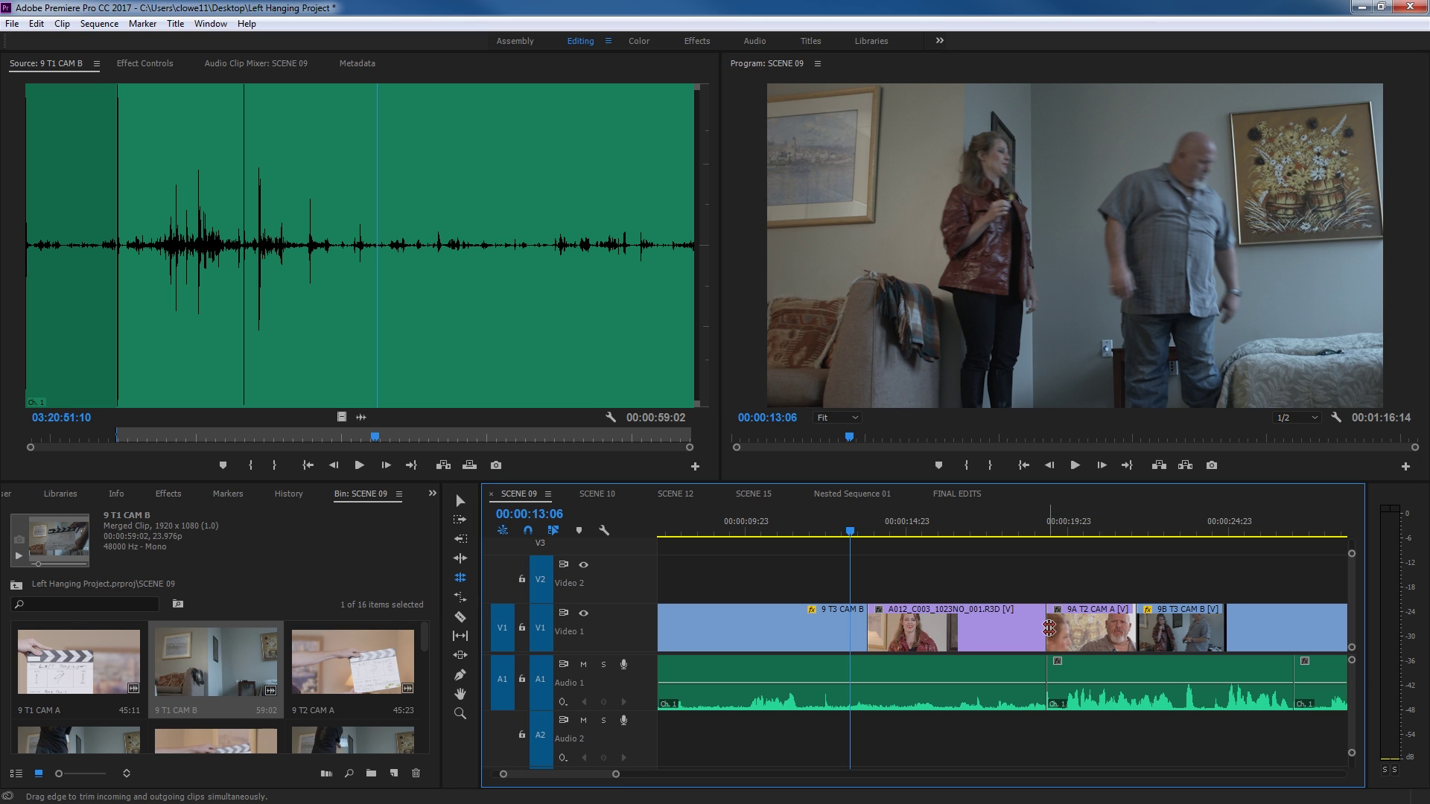
pyautogui.moveTo(1050, 627); pyautogui.dragTo(982, 631)
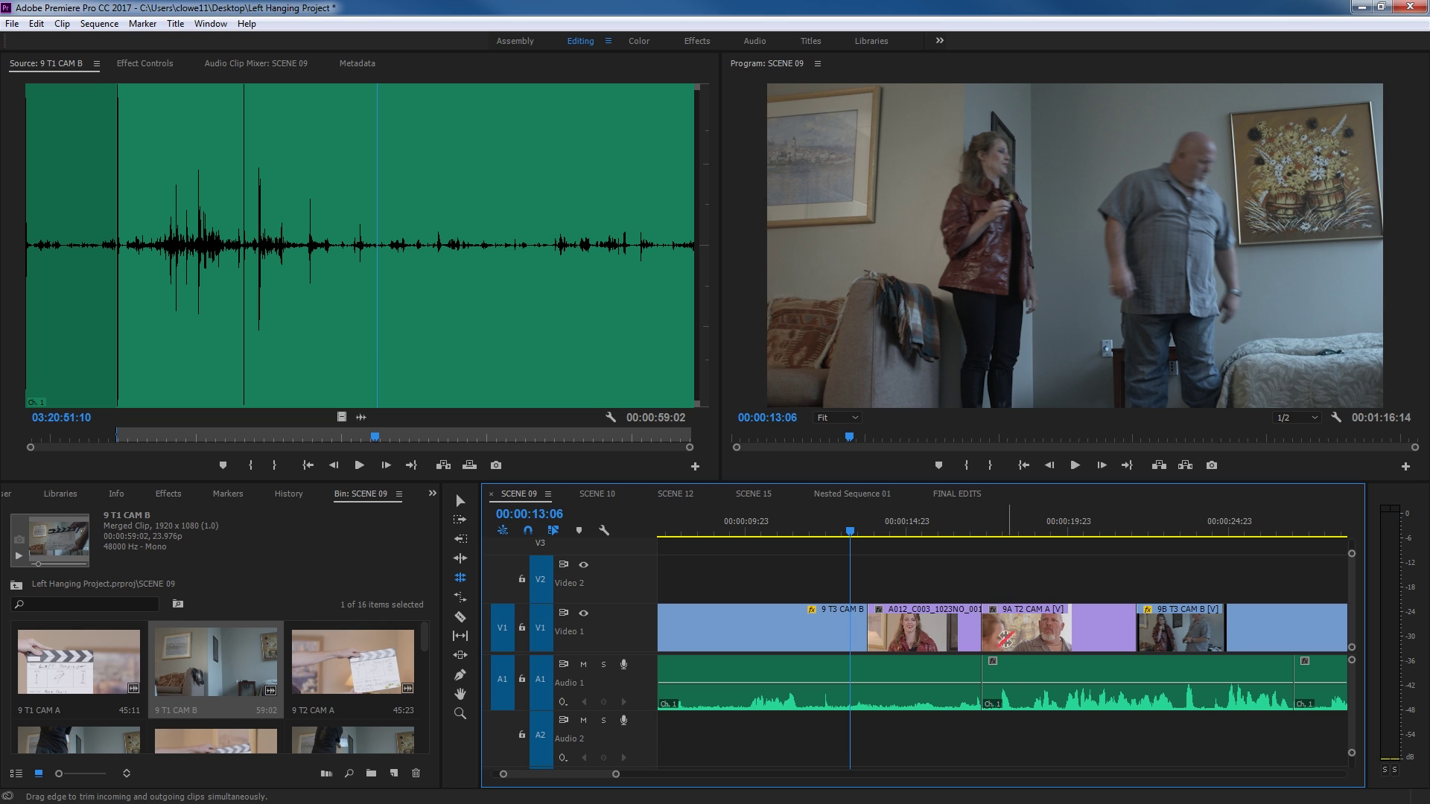
pyautogui.moveTo(981, 628); pyautogui.dragTo(1015, 674)
pyautogui.click(1002, 527)
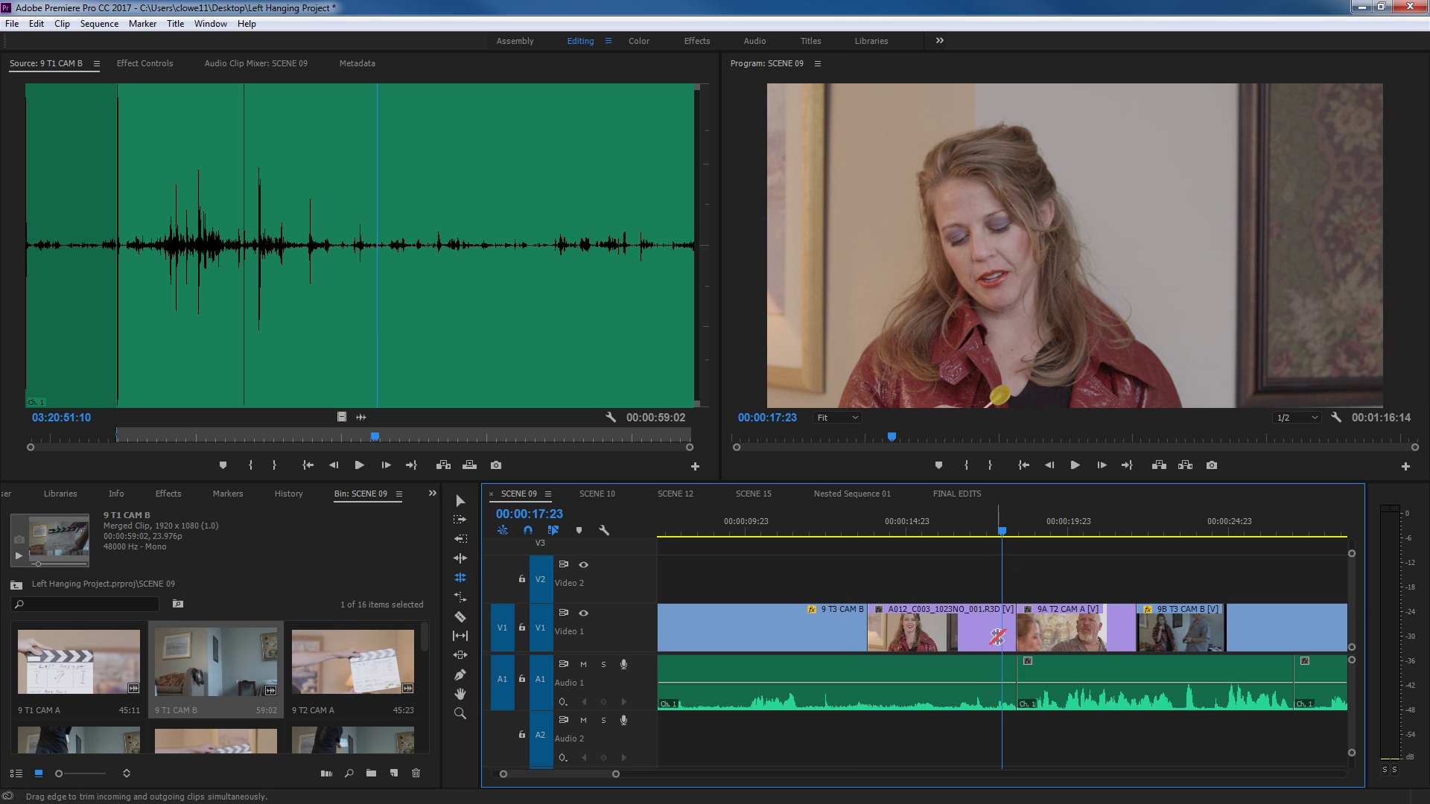
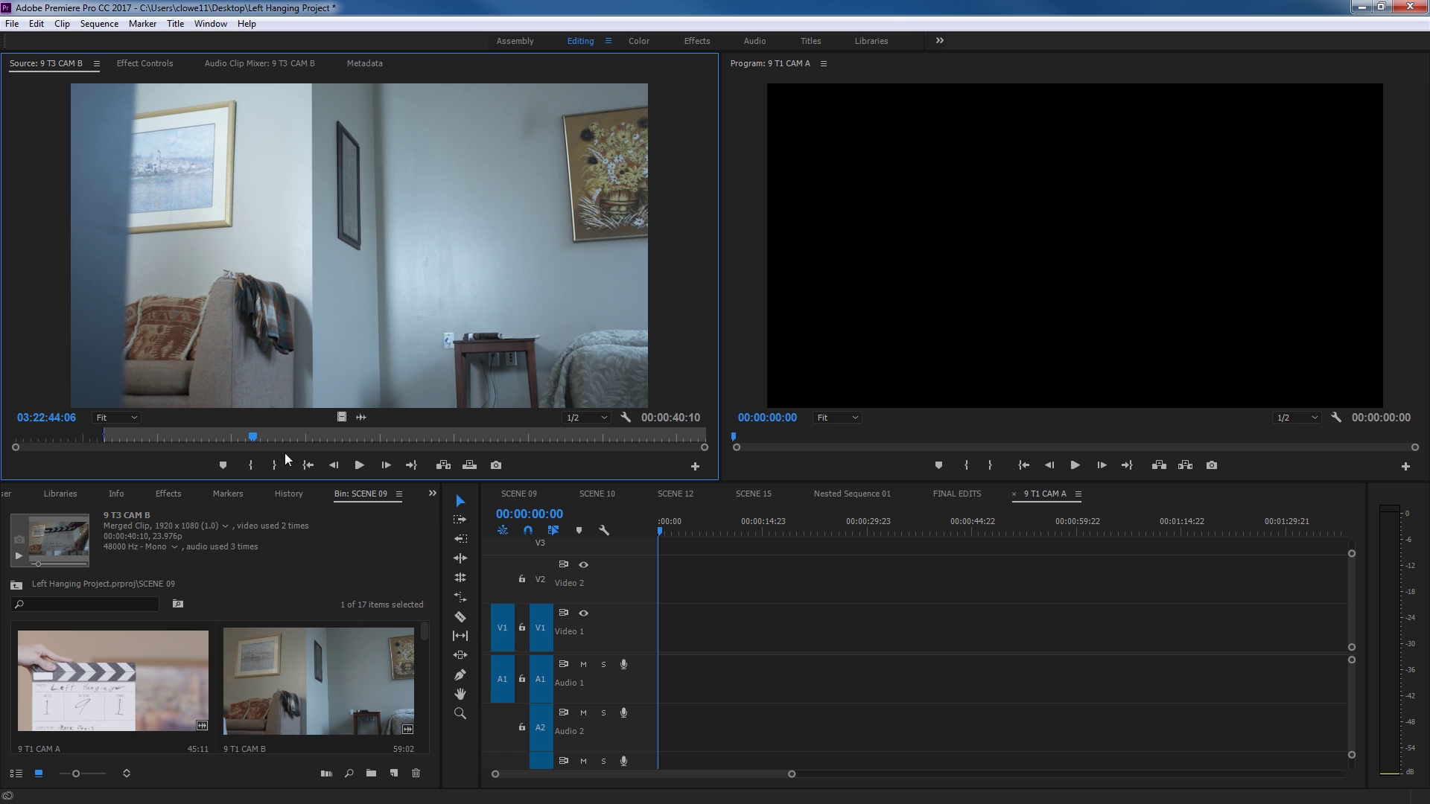
# Mark an In point at 03:22:41:09 in source clip 9 T3 CAM B
pyautogui.moveTo(252, 439); pyautogui.dragTo(211, 438)
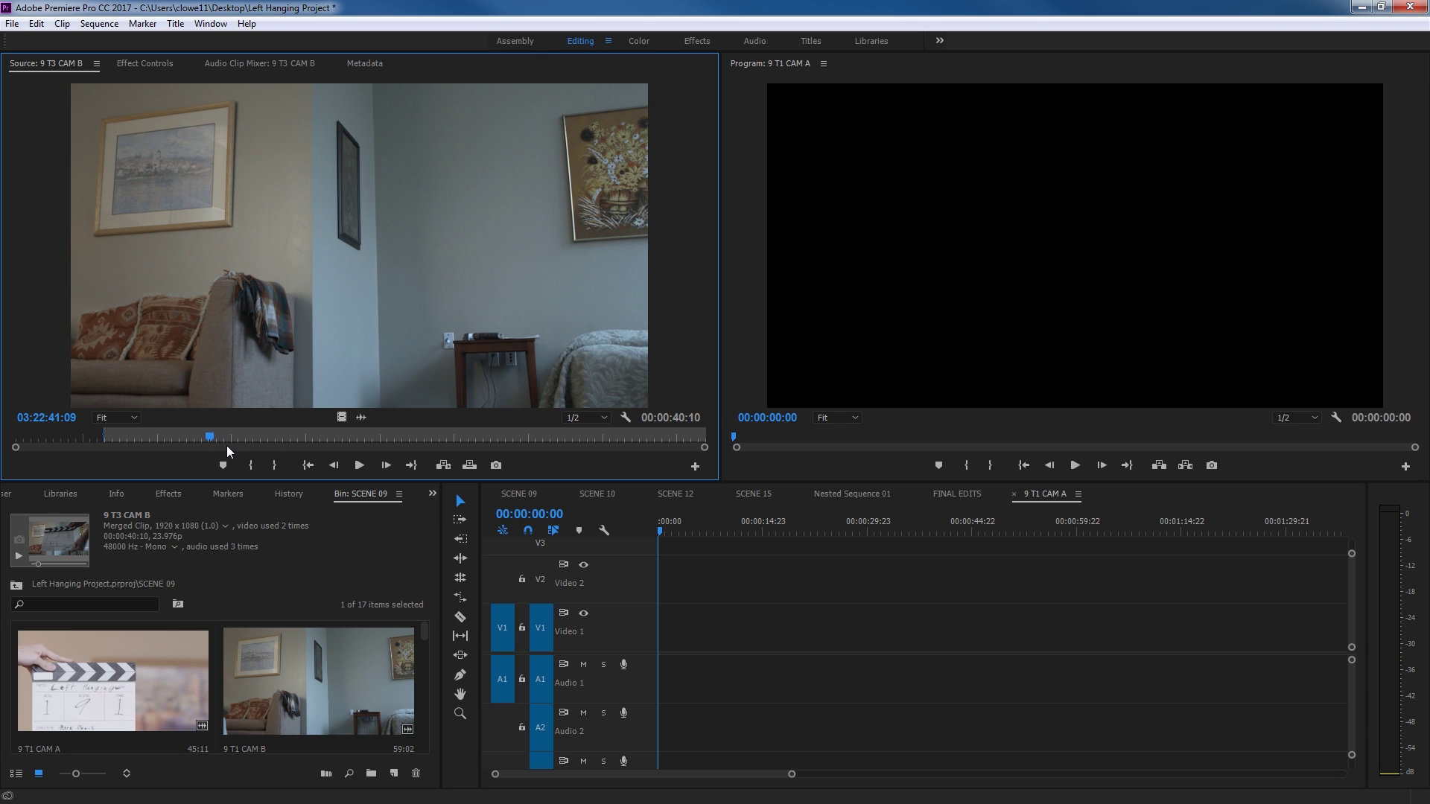
pyautogui.press('i')
# Mark an Out point at 03:22:55:21 in 9 T3 CAM B and place the marked range at the start of sequence 9 T1 CAM A
pyautogui.press('space')
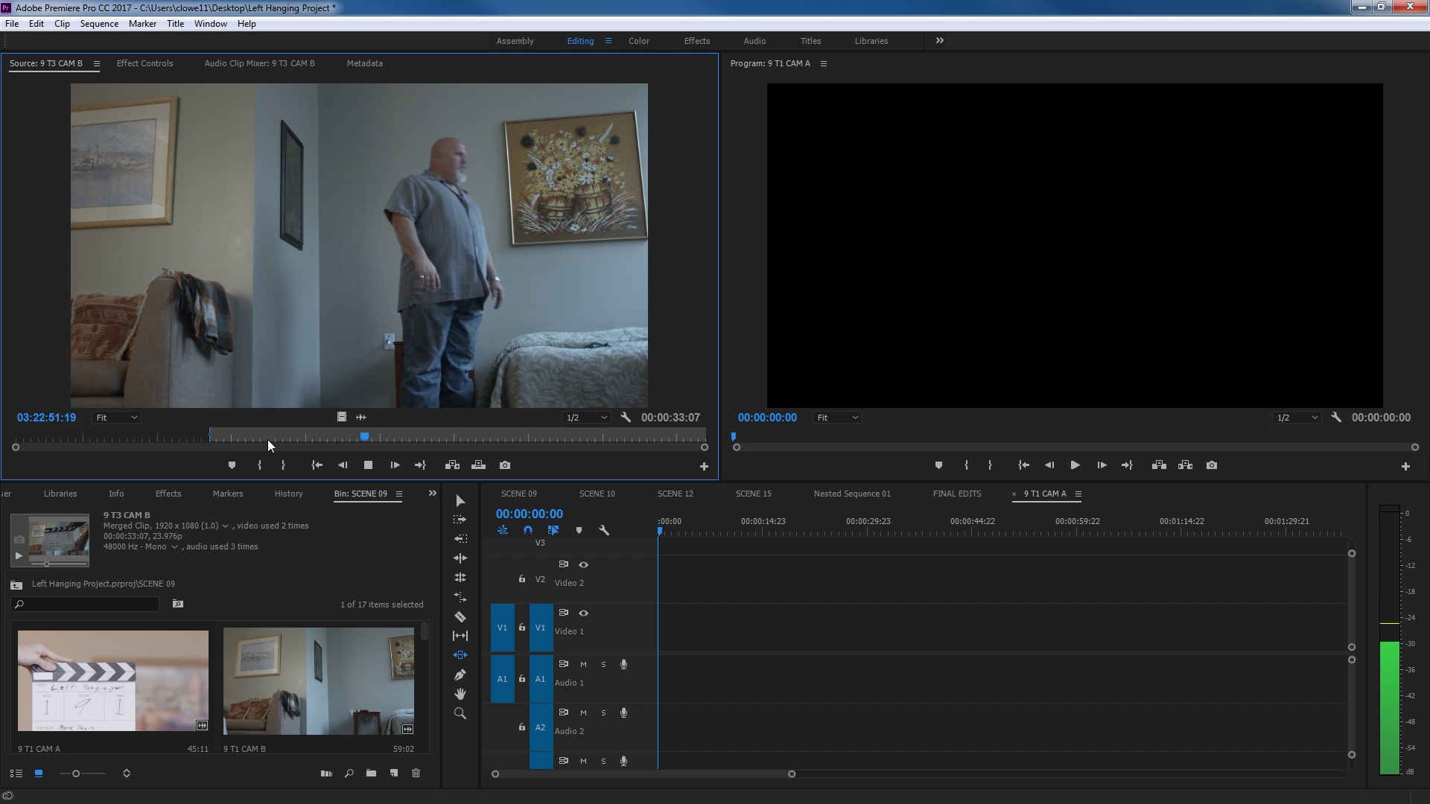
pyautogui.press('space')
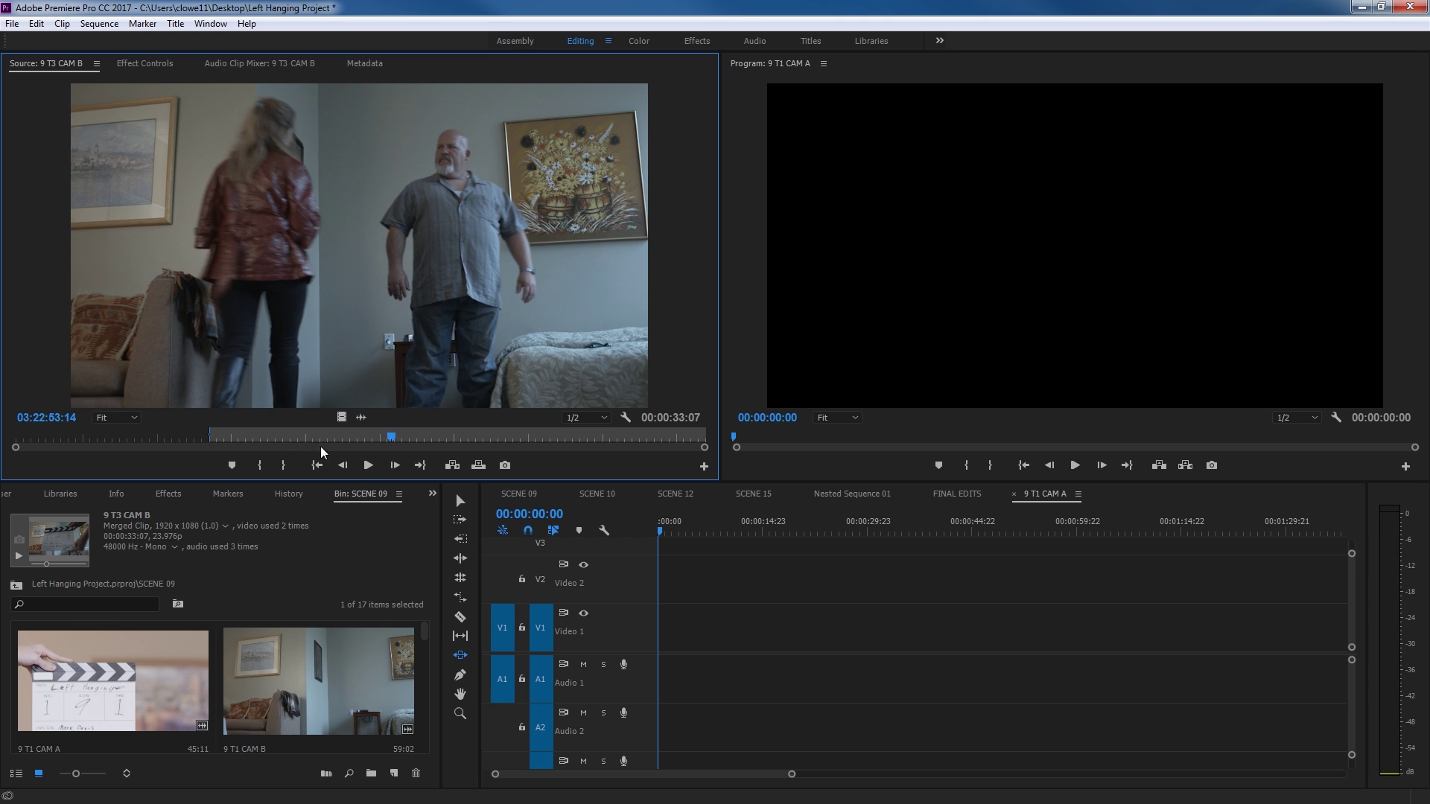
pyautogui.click(365, 462)
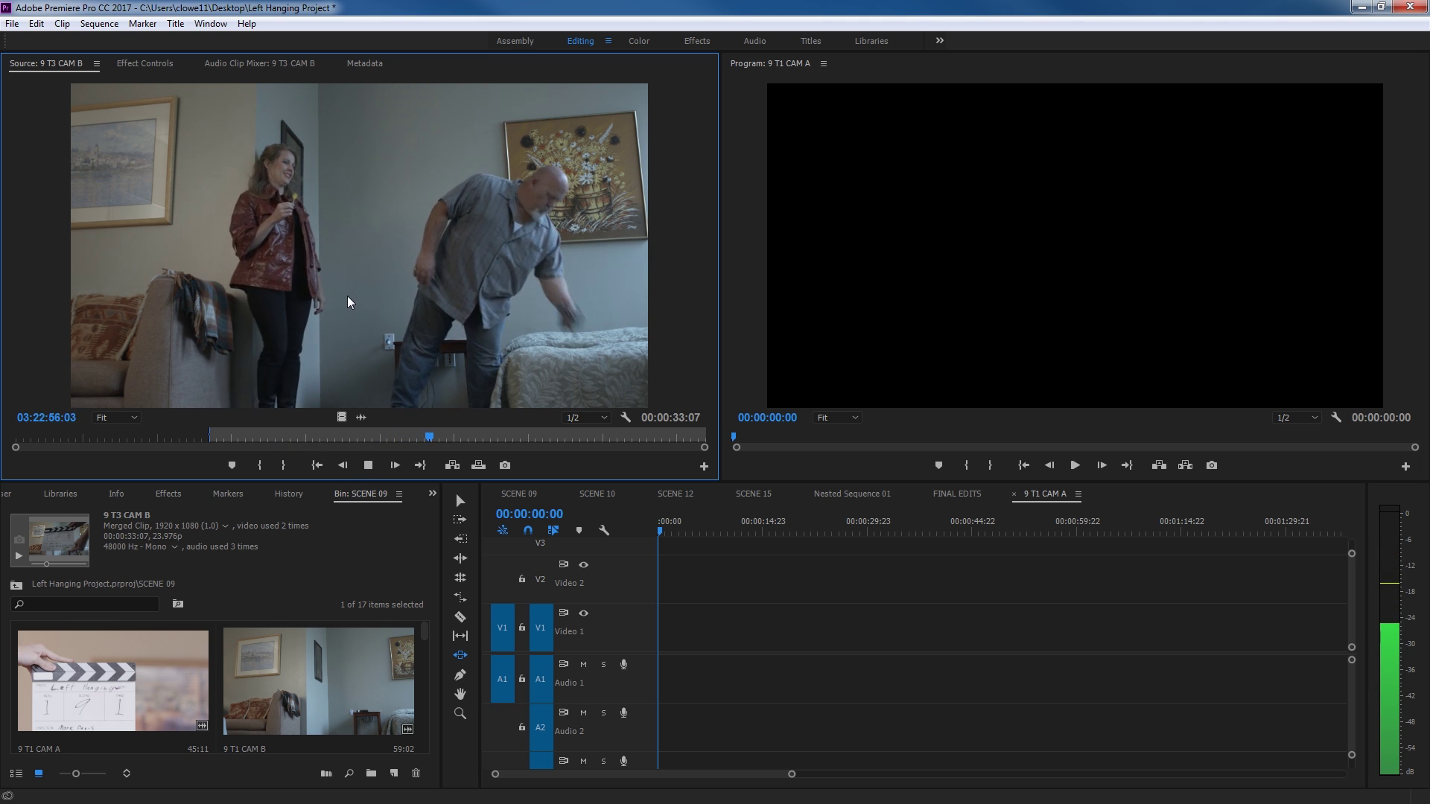
pyautogui.press('space')
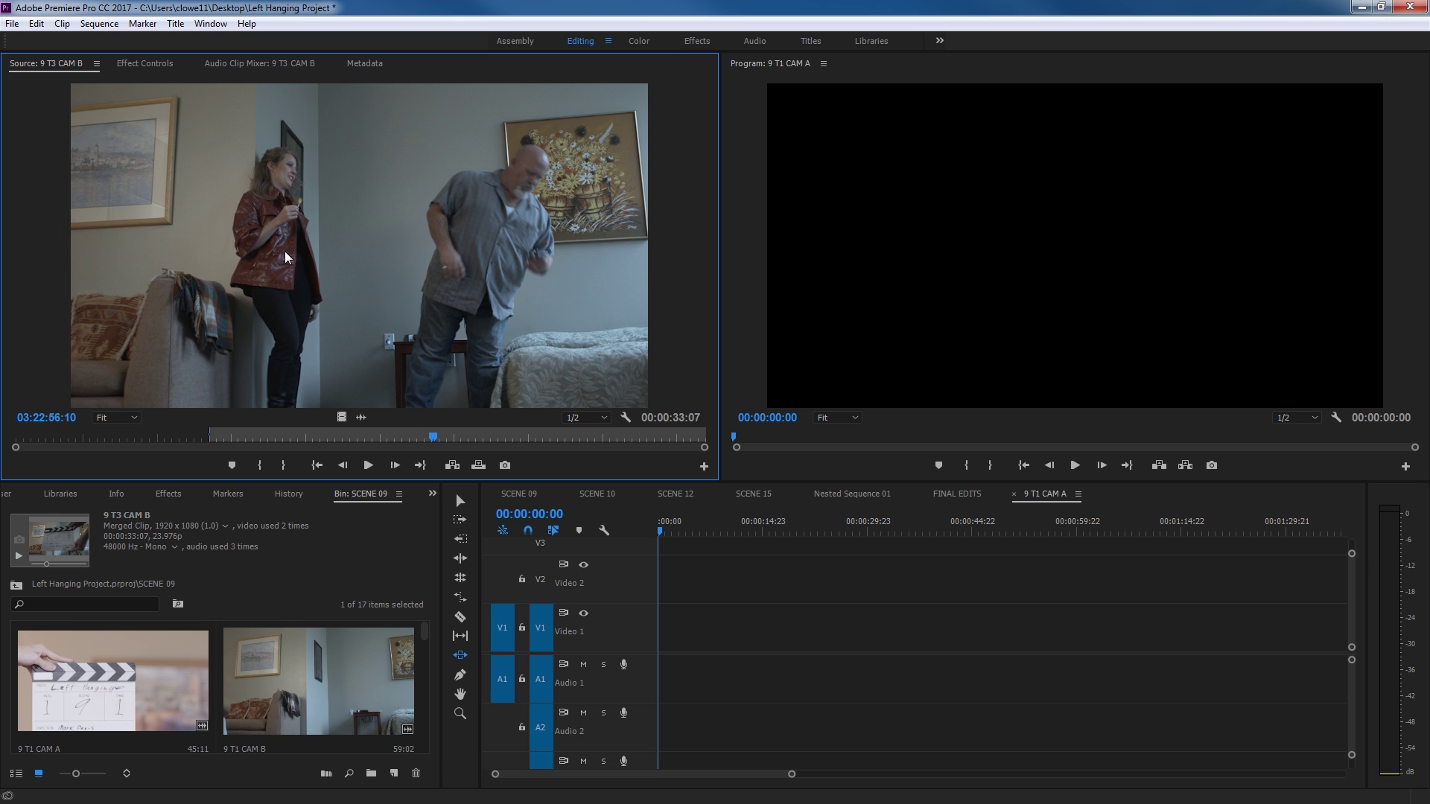
pyautogui.press('space')
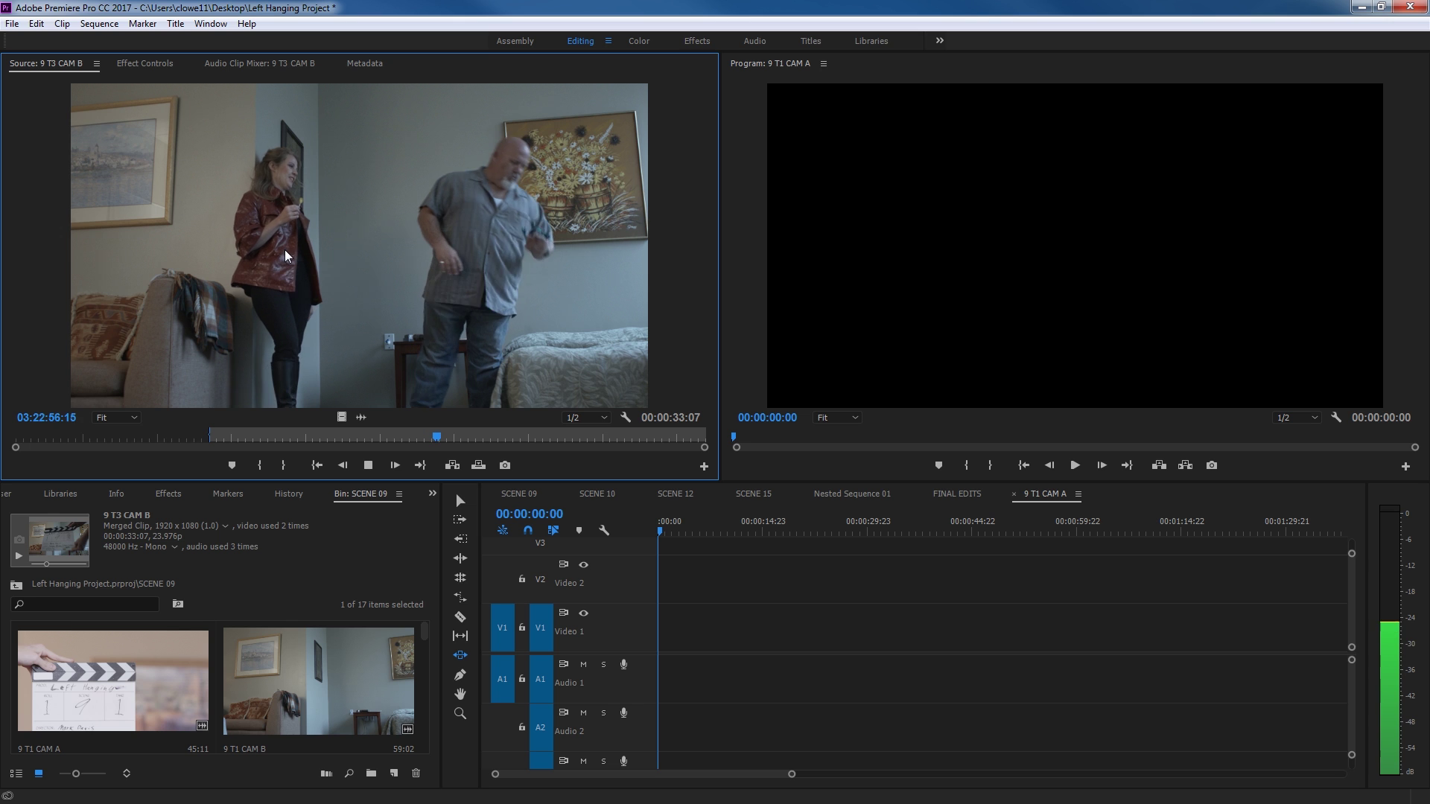
pyautogui.press('space')
pyautogui.press('j')
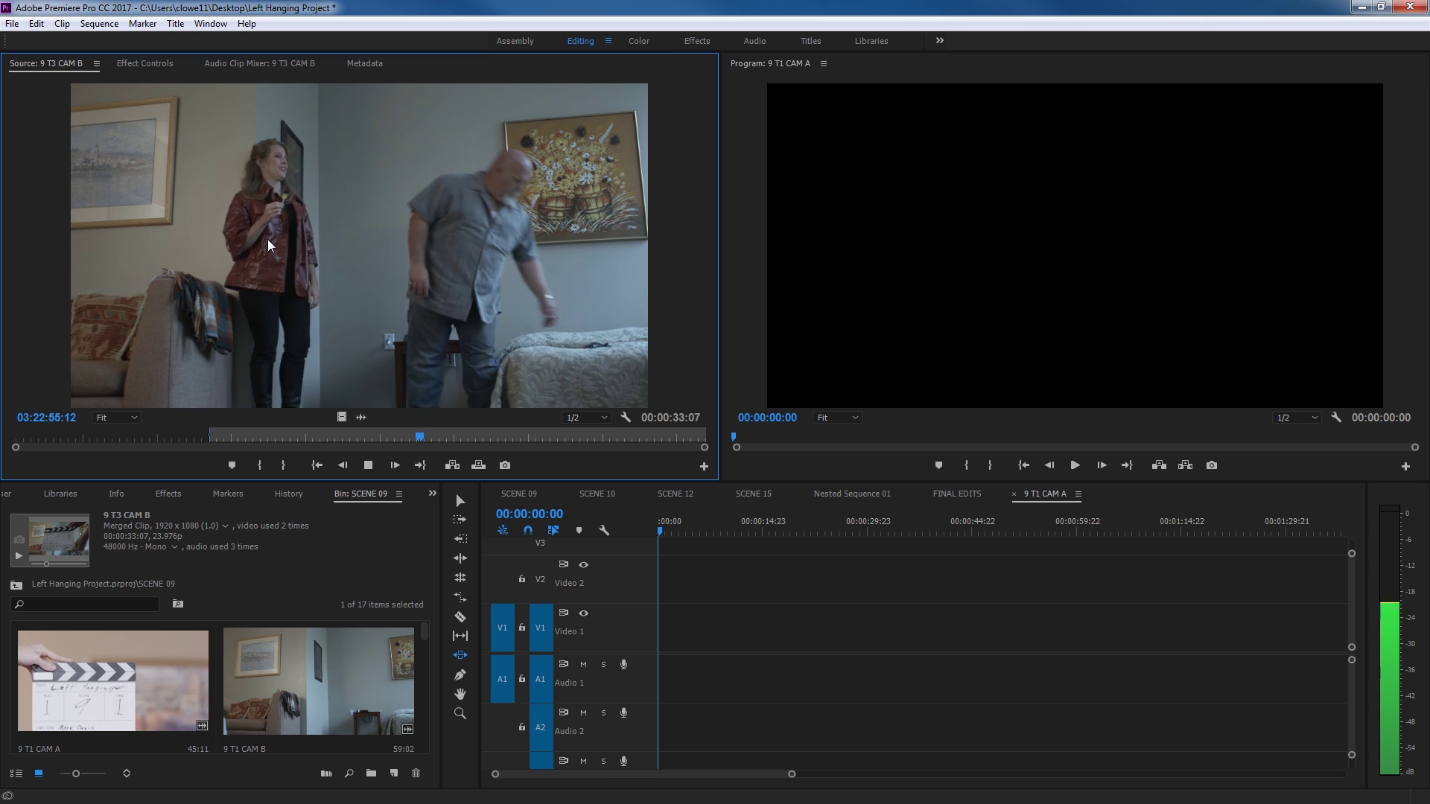
pyautogui.press('space')
pyautogui.press('space')
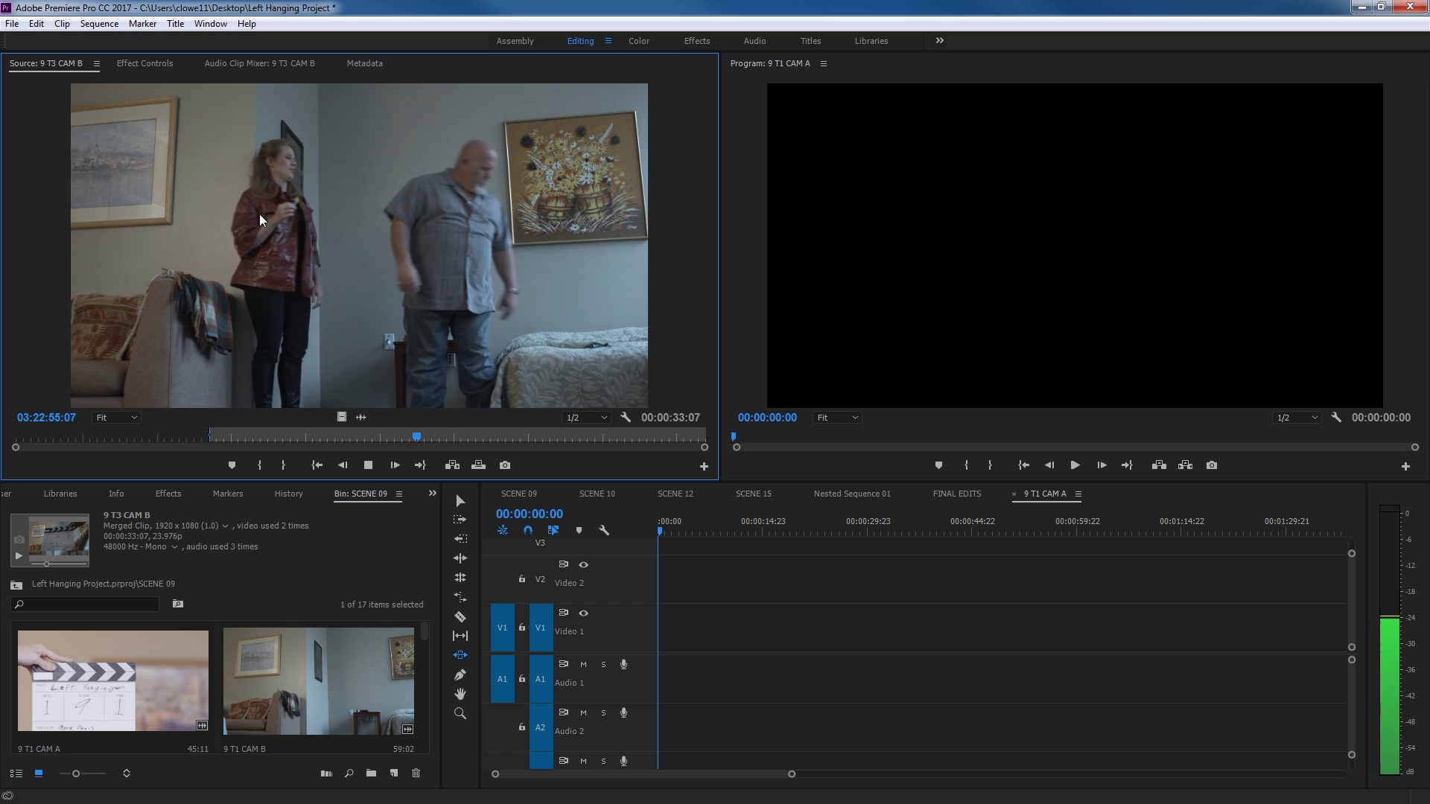
pyautogui.press('space')
pyautogui.press('o')
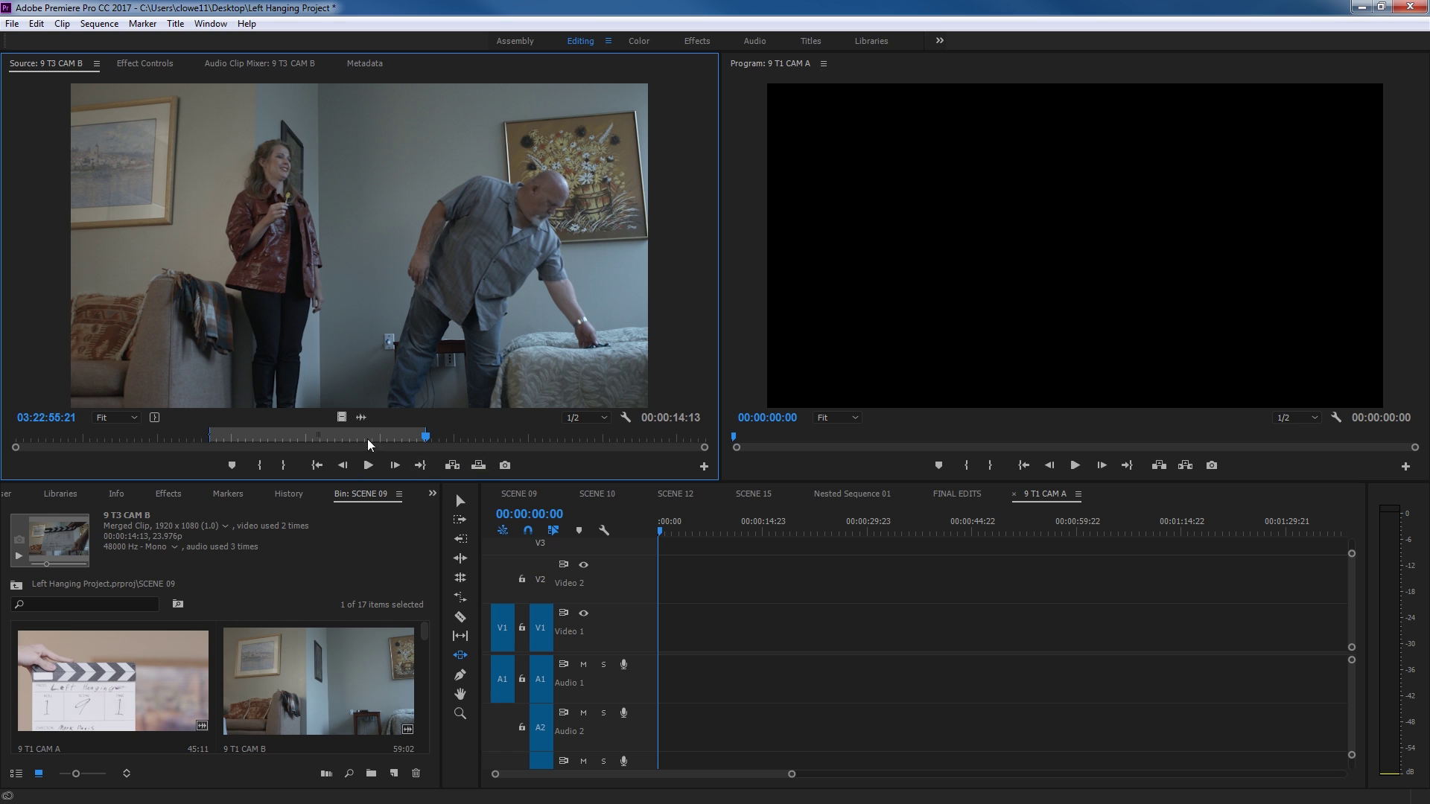
pyautogui.press('.')
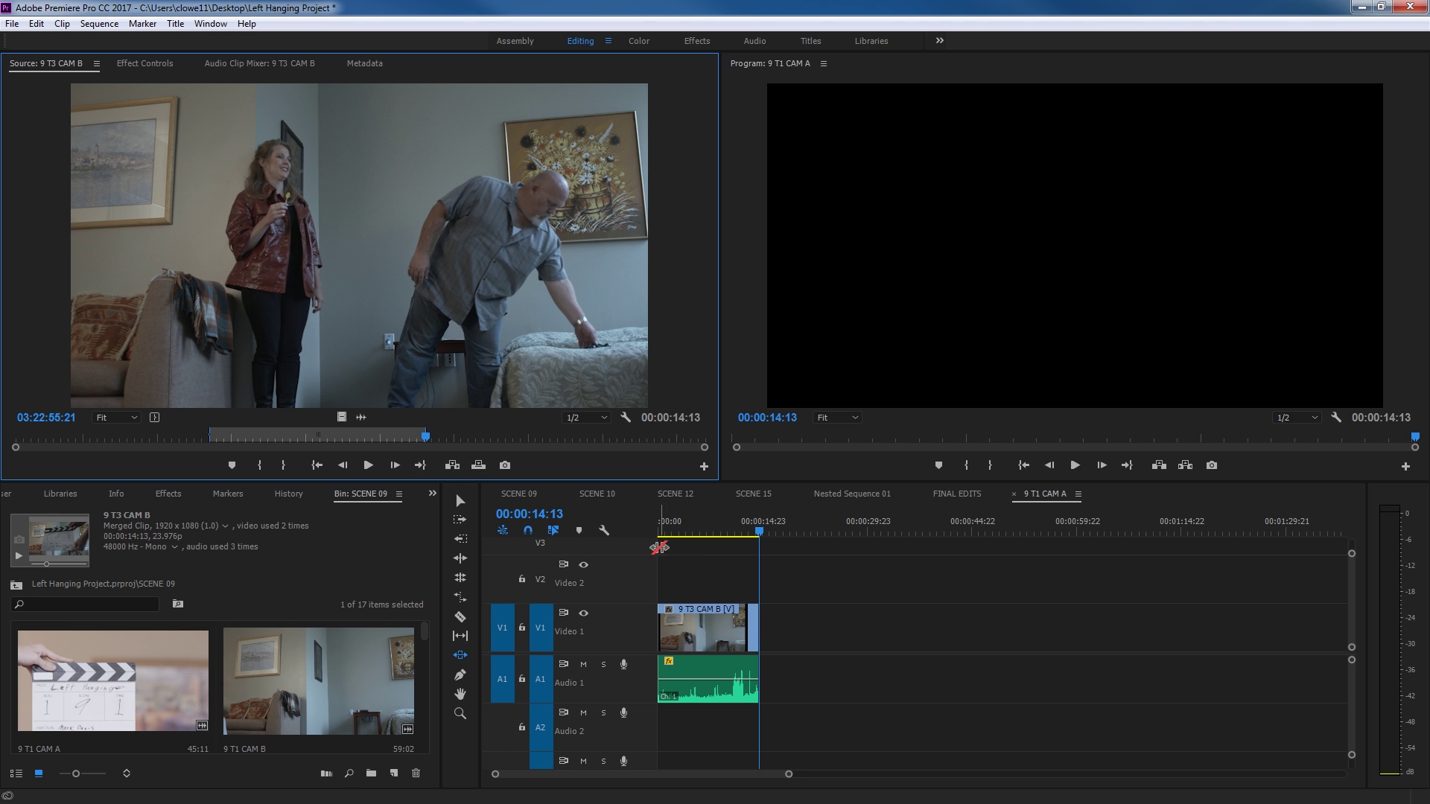
# Load 9 T3 CAM A from the SCENE 09 bin as the source clip and mark an In point at 00:00:21:05
pyautogui.press('`')
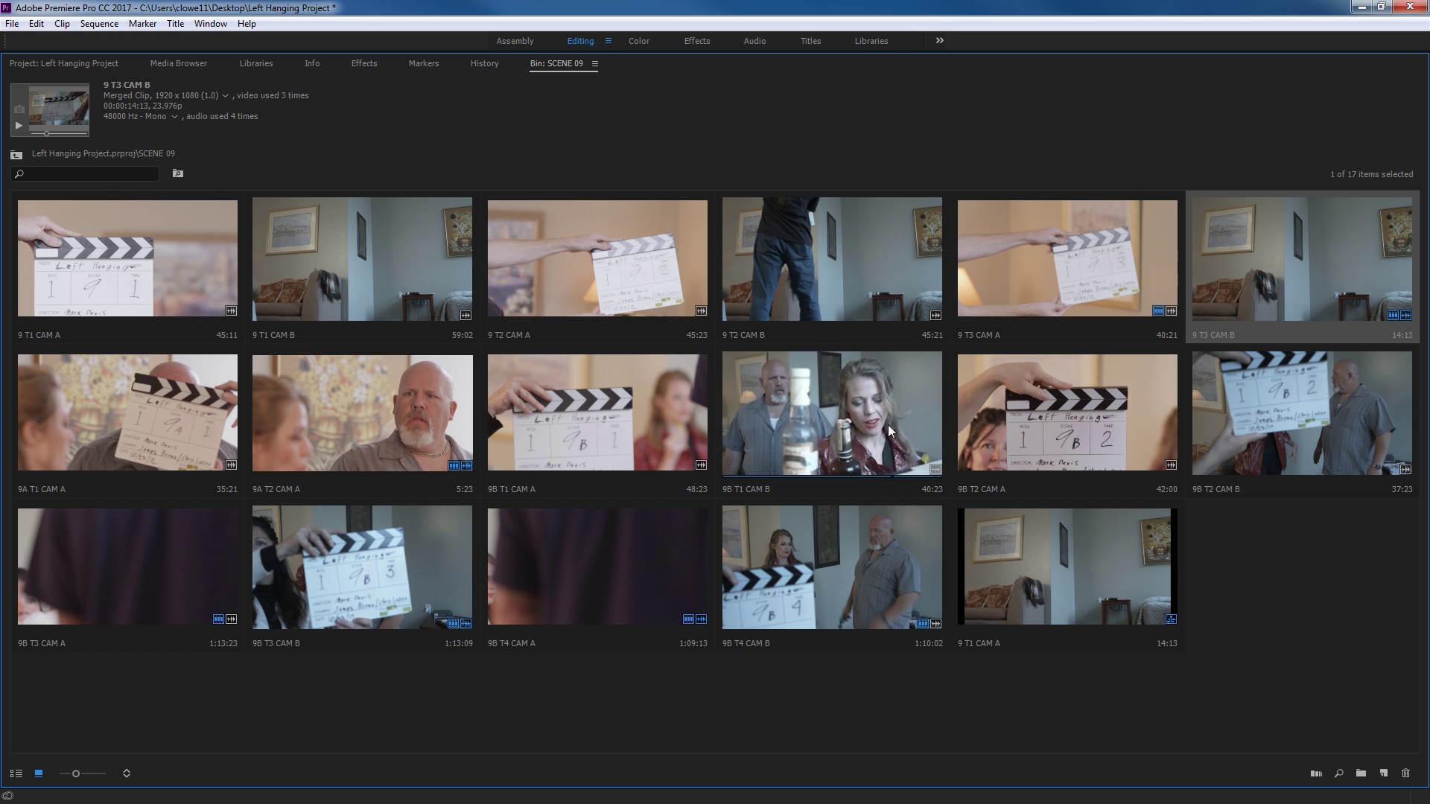
pyautogui.doubleClick(342, 432)
pyautogui.press('`')
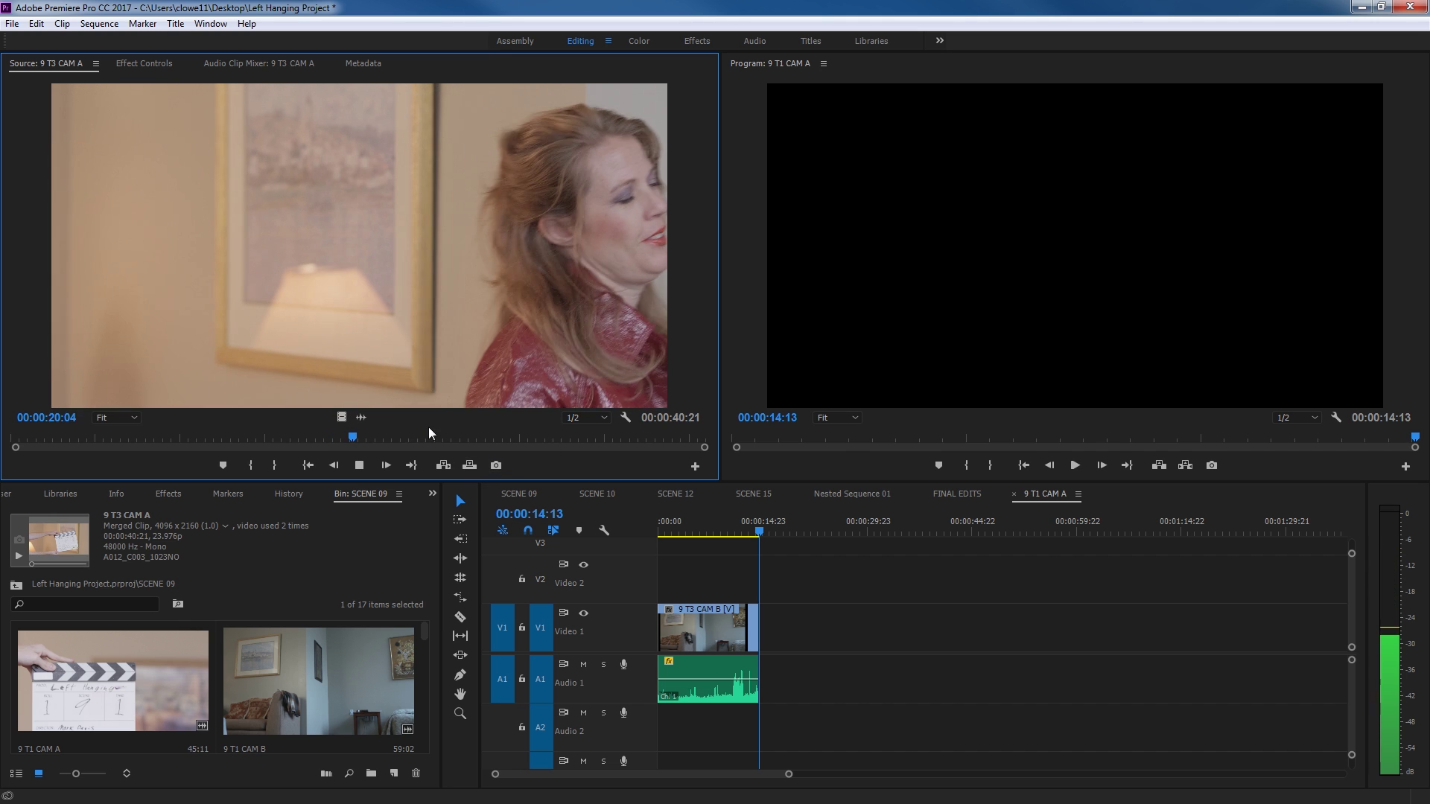
pyautogui.press('space')
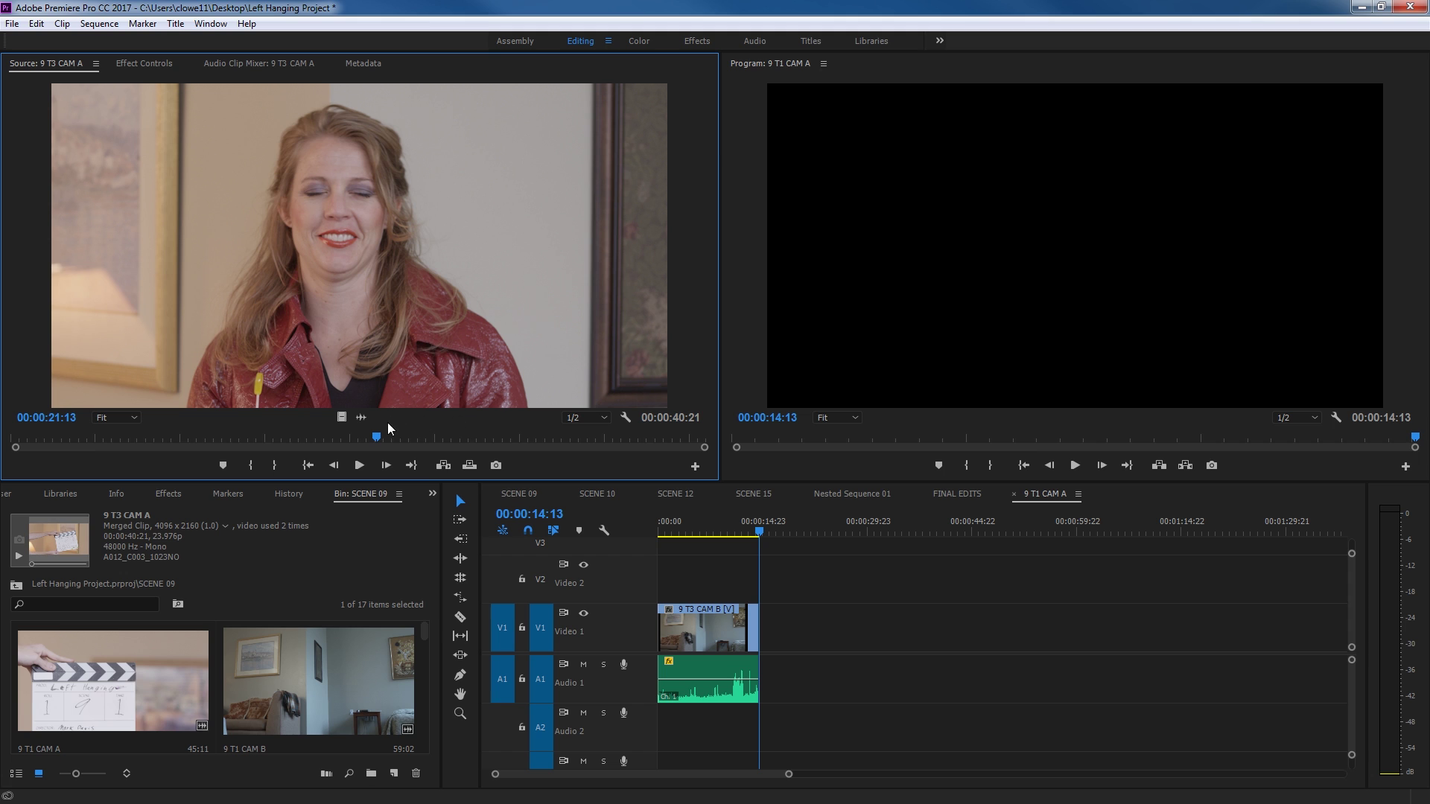
pyautogui.press('j')
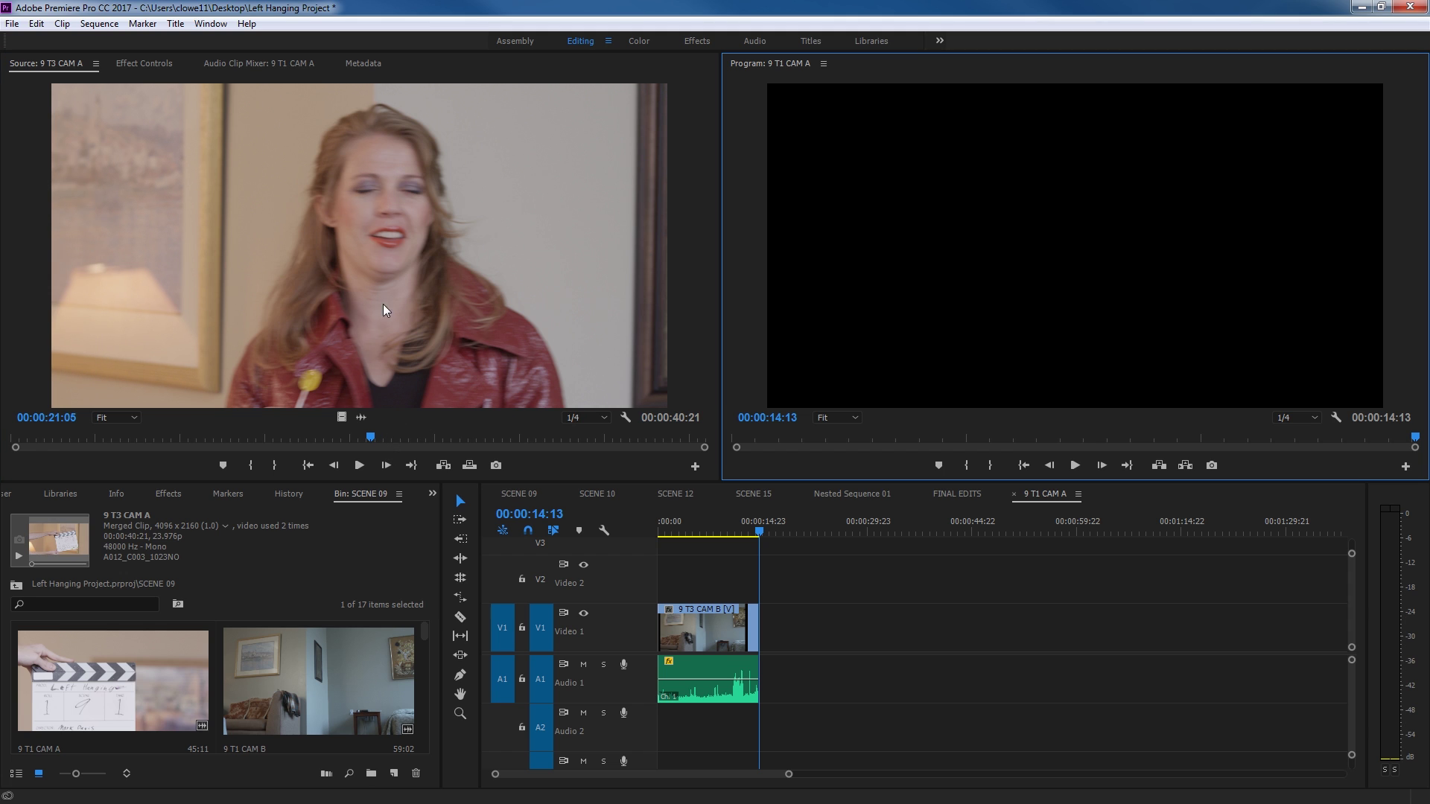
pyautogui.moveTo(431, 287); pyautogui.dragTo(448, 449)
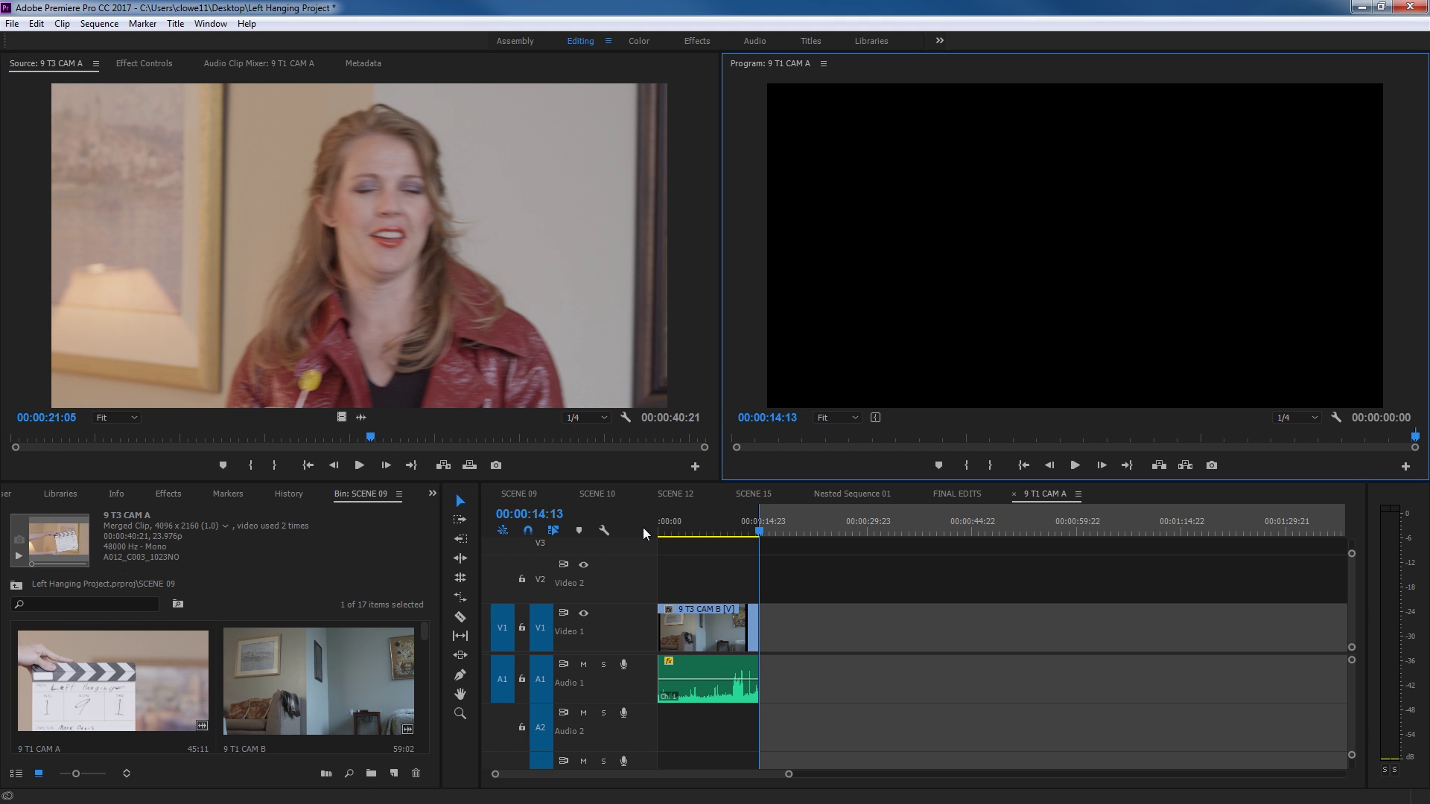
pyautogui.click(511, 370)
pyautogui.press('i')
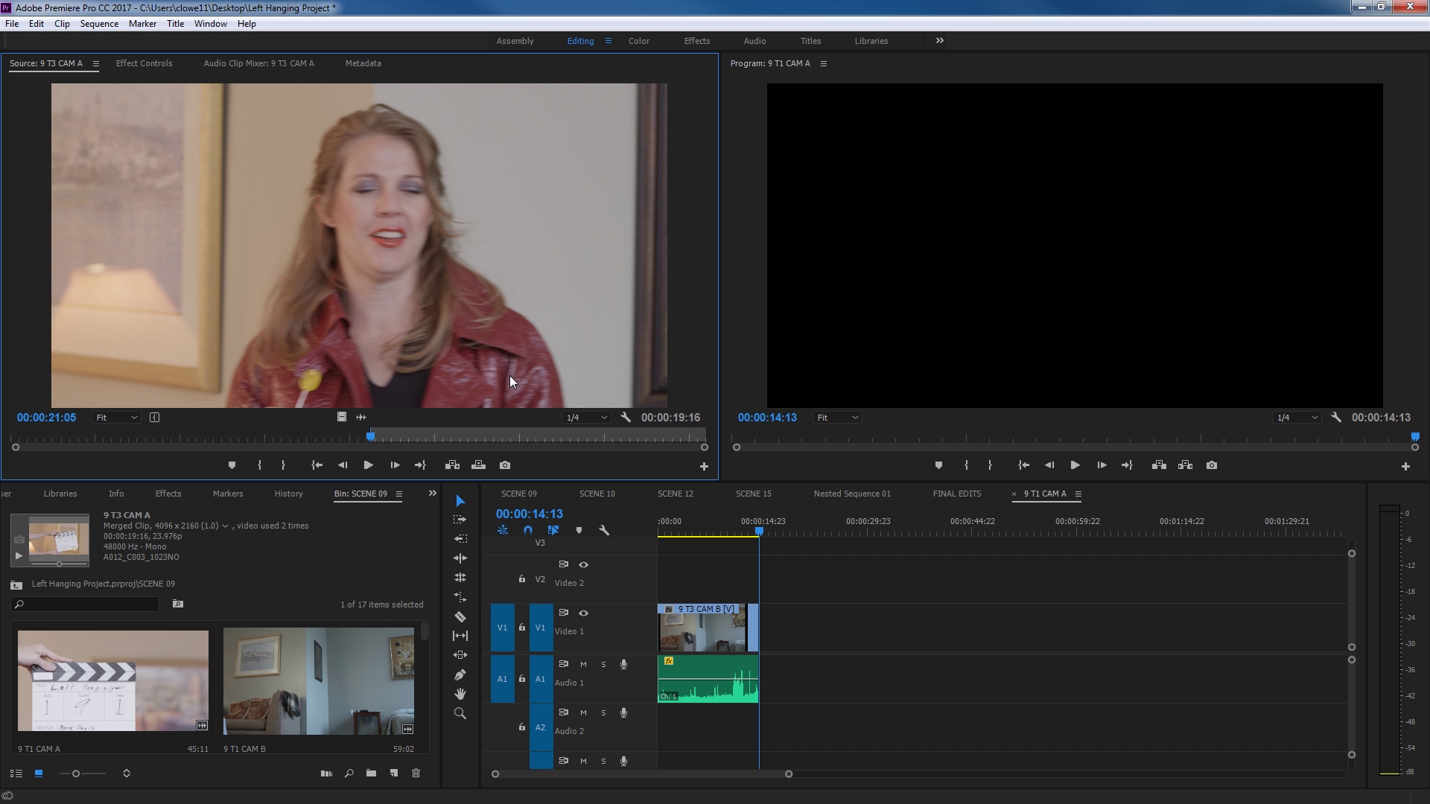
# Mark an Out point at 00:00:27:06 in 9 T3 CAM A and place the range directly after 9 T3 CAM B in the sequence
pyautogui.press('l')
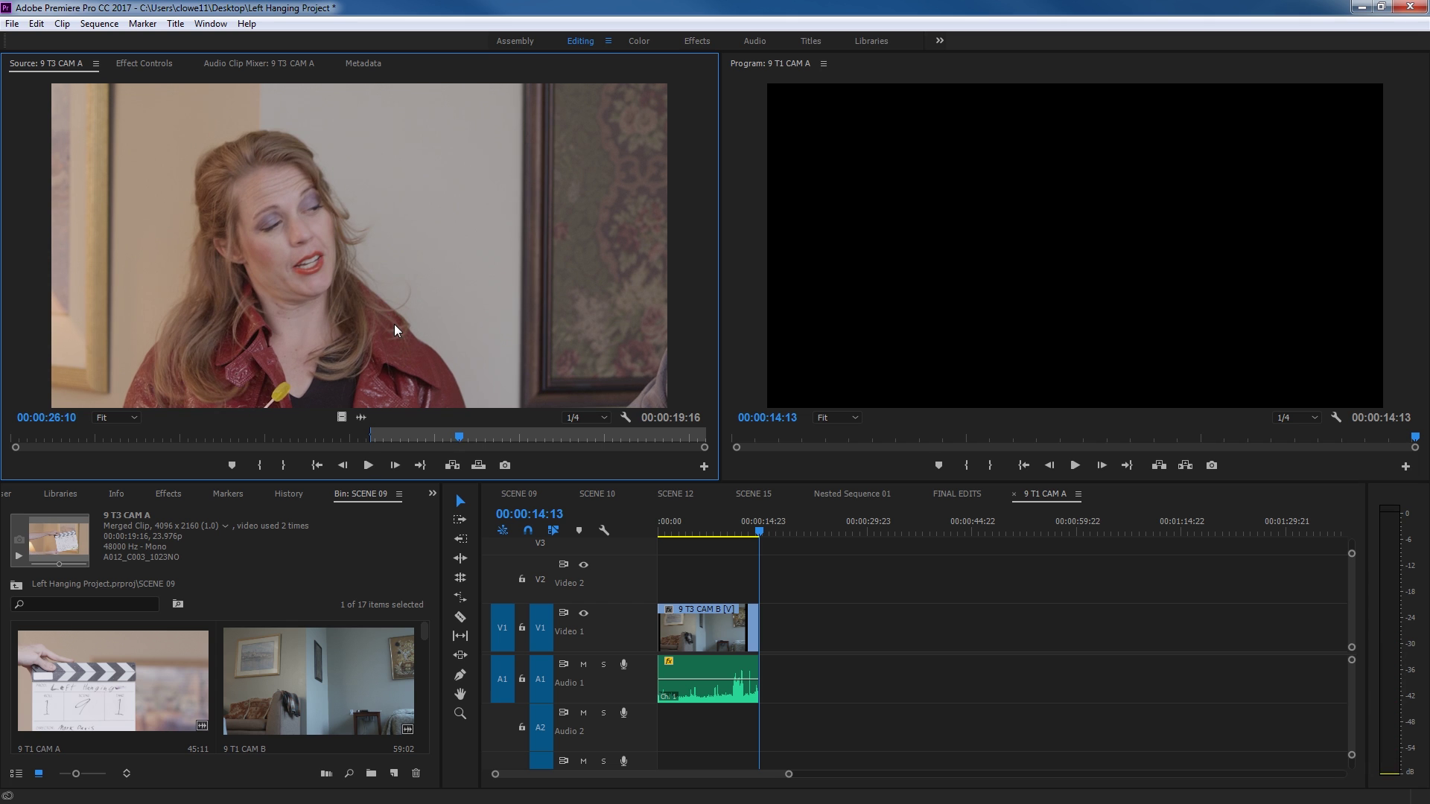
pyautogui.press('k')
pyautogui.press('o')
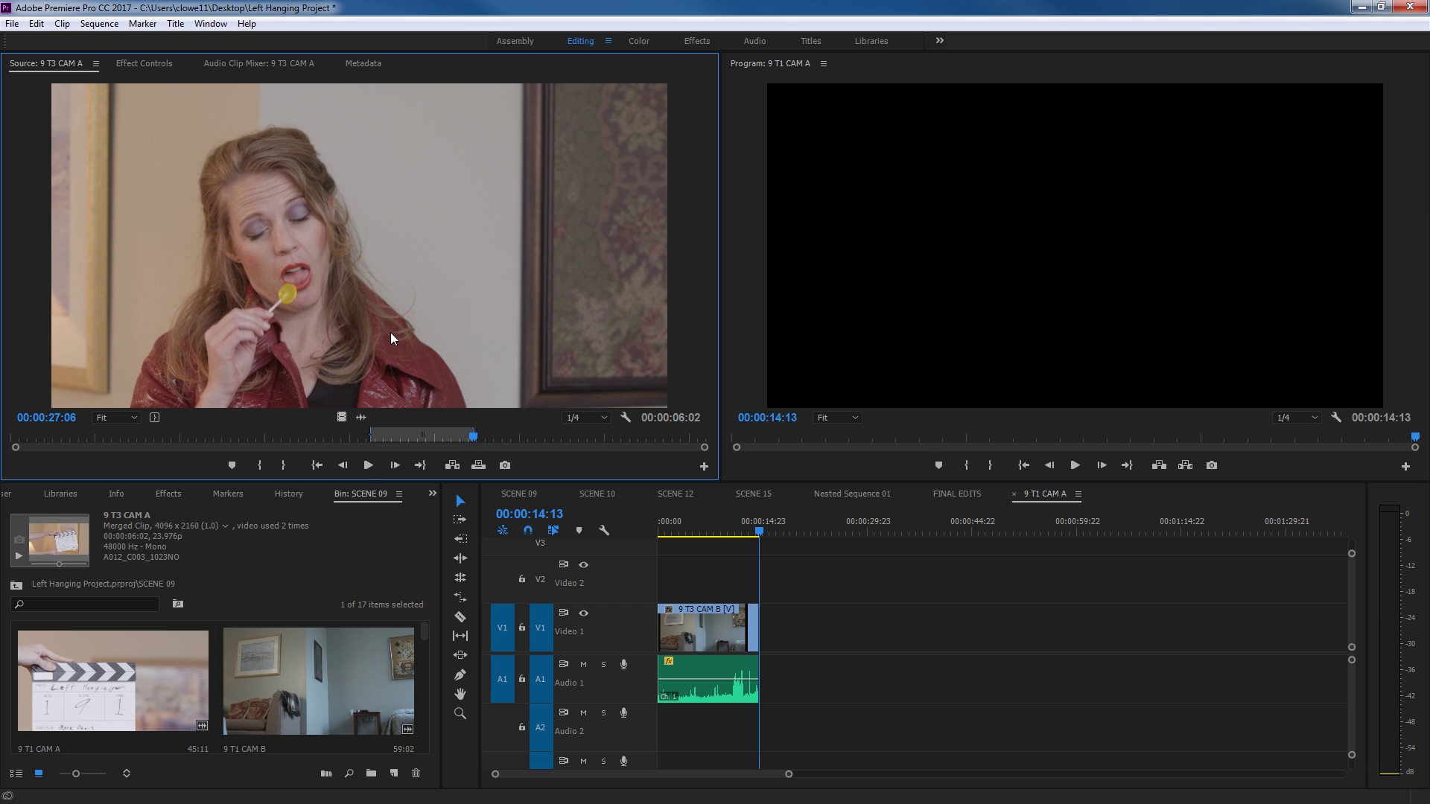
pyautogui.press('.')
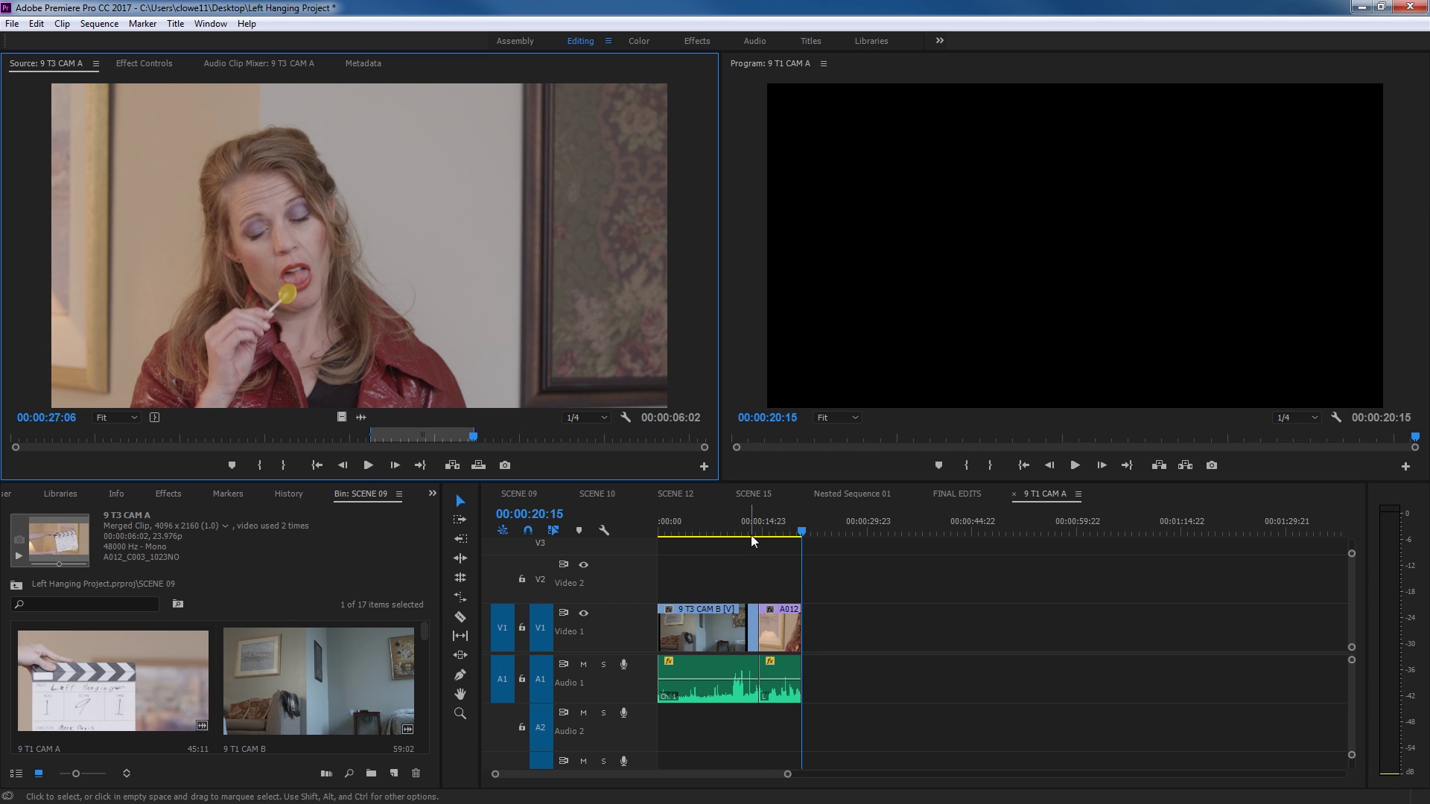
# Play the sequence across the cut between 9 T3 CAM B and A012_C003_1023NO_001.R3D to check how the action matches
pyautogui.click(740, 533)
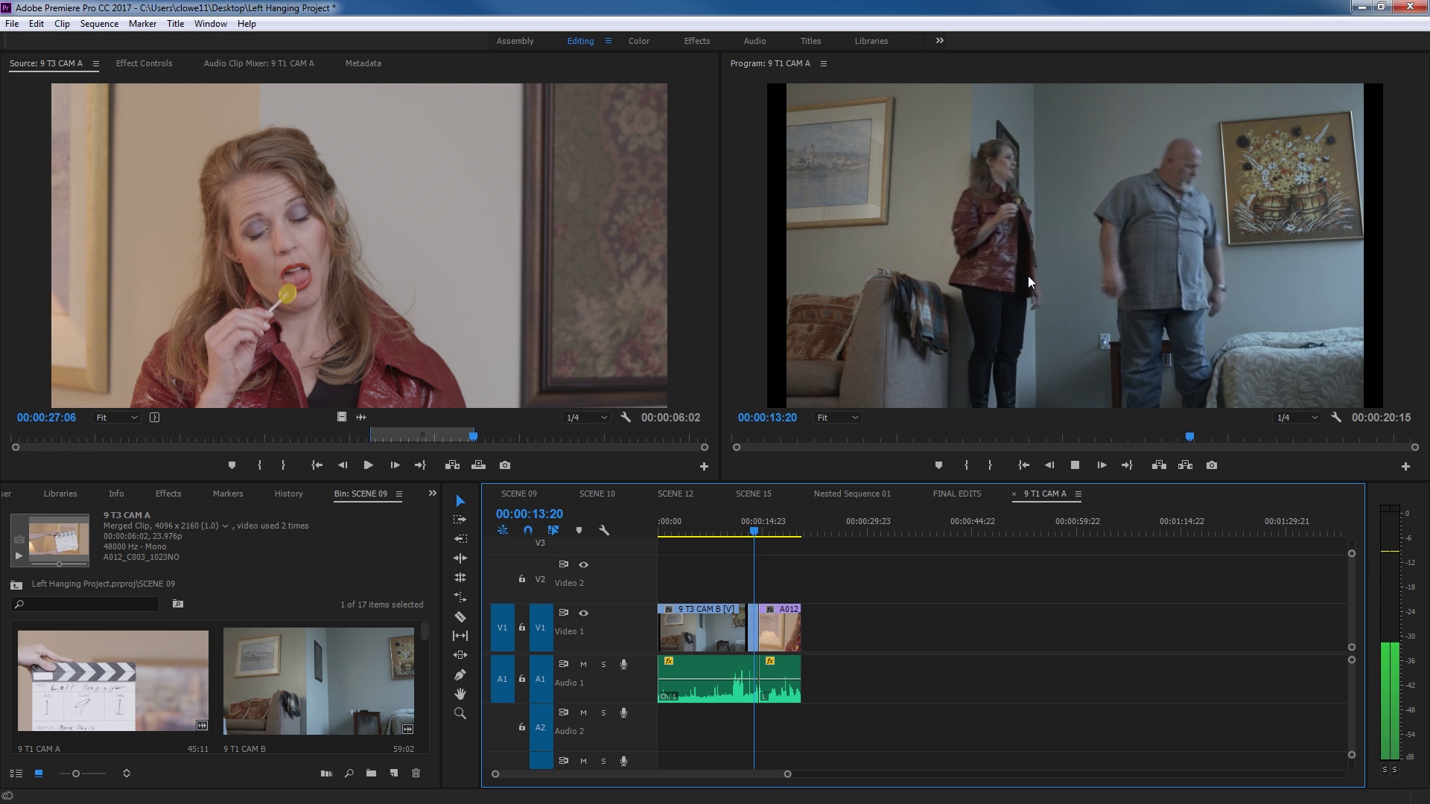
pyautogui.press('space')
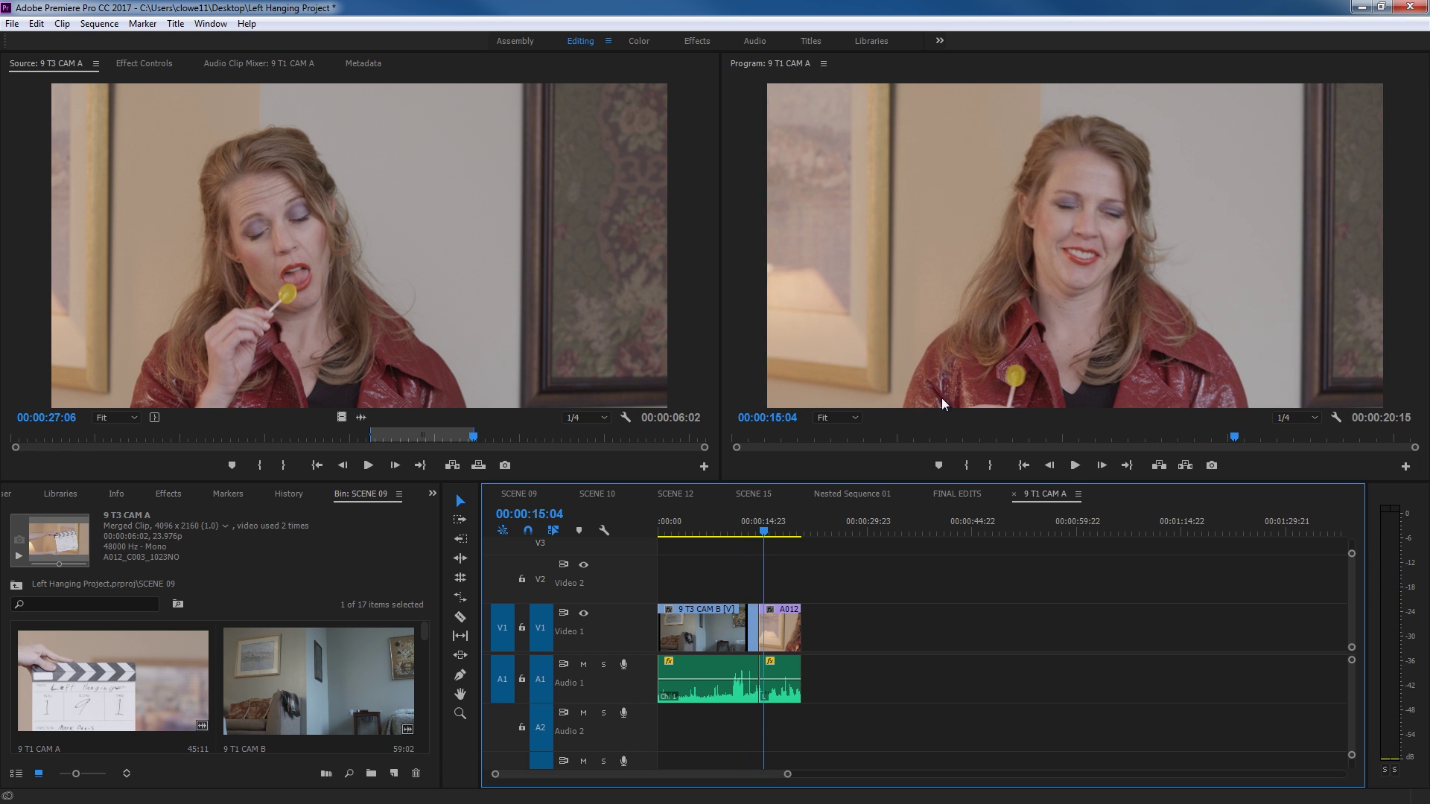
pyautogui.press('=')
pyautogui.click(866, 521)
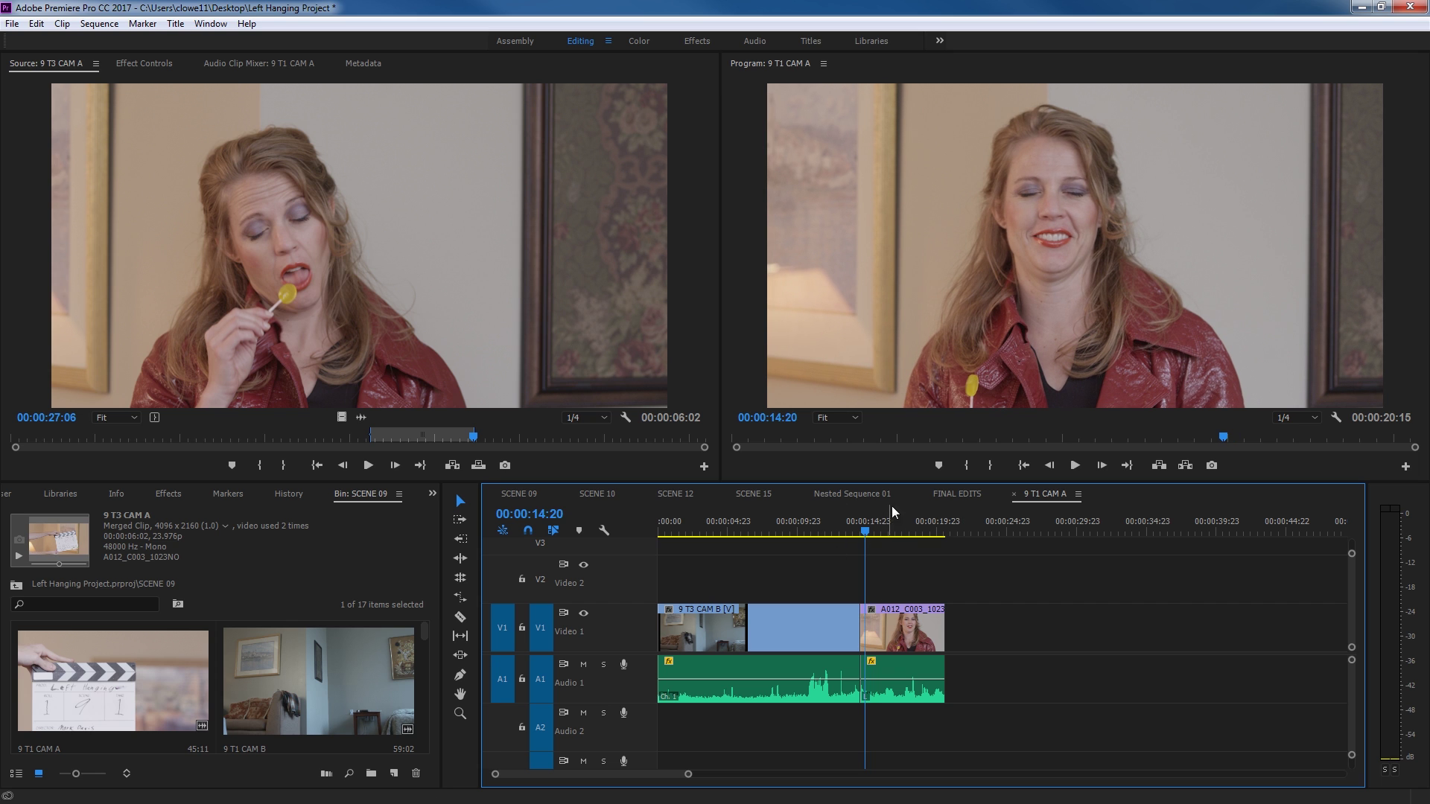
pyautogui.click(857, 523)
pyautogui.click(848, 522)
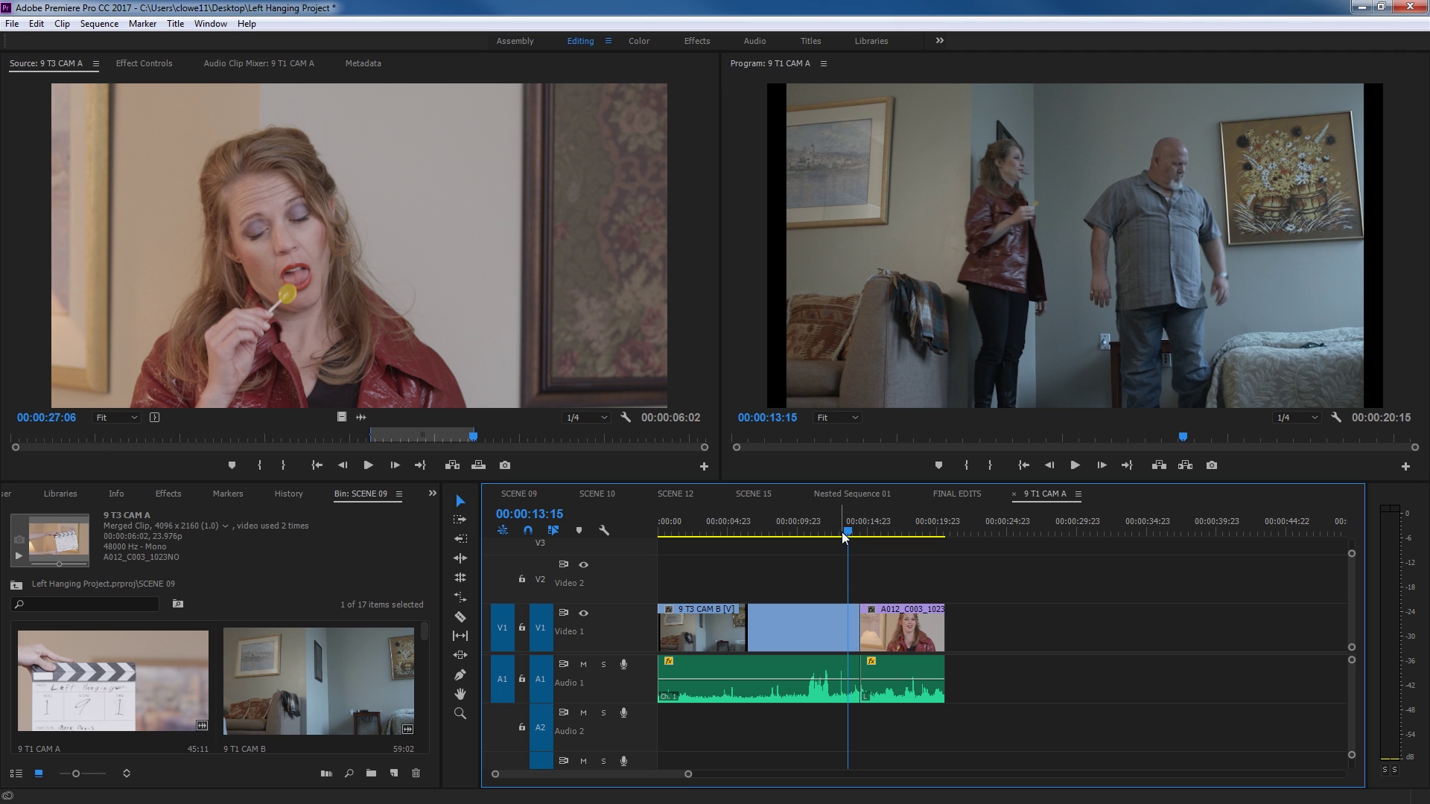
pyautogui.press('space')
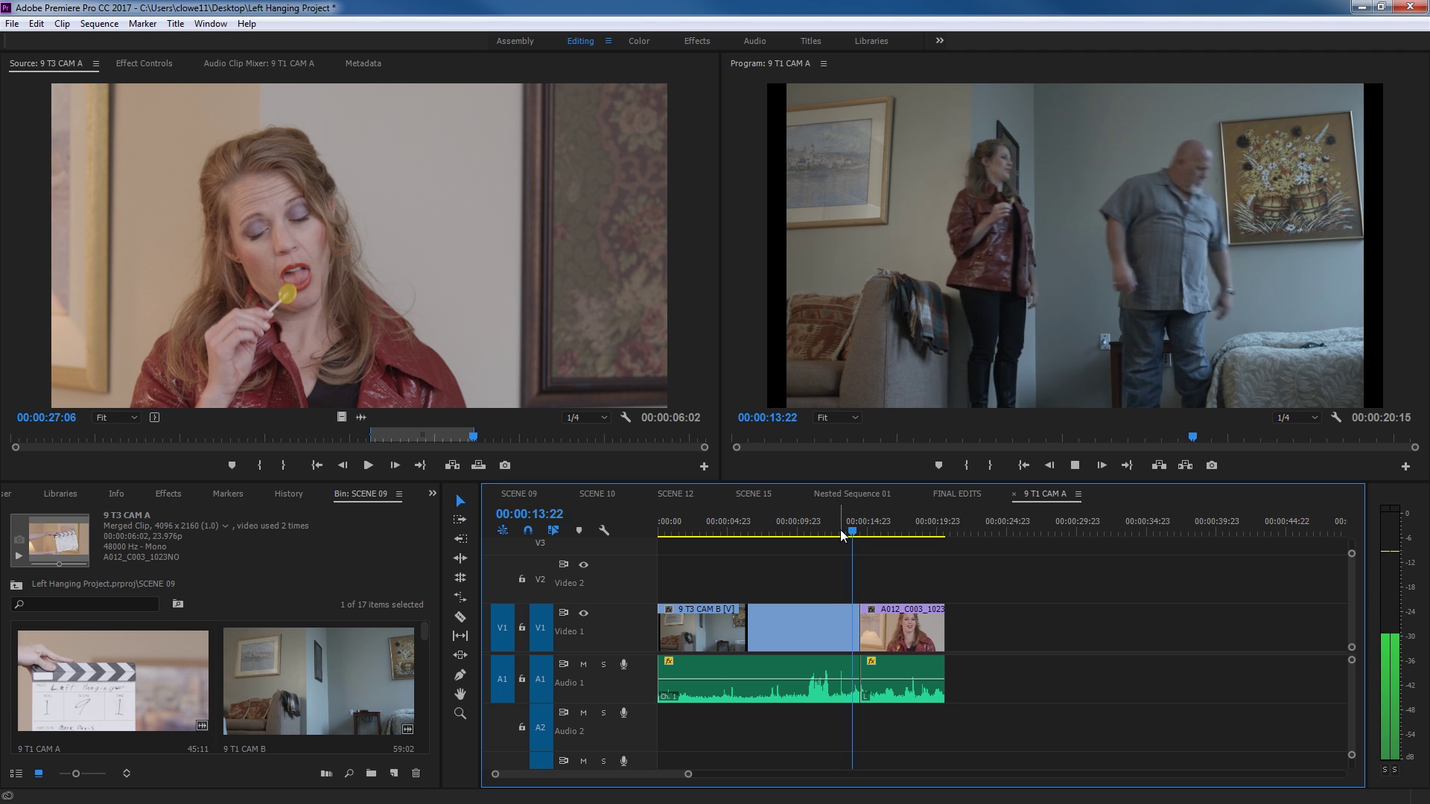
pyautogui.press('space')
# Go back to about 00:00:13:07 and replay the cut to examine the woman's action on both sides of it
pyautogui.press('Left')
pyautogui.press('Left')
pyautogui.press('Left')
pyautogui.press('Left')
pyautogui.press('Left')
pyautogui.press('Left')
pyautogui.press('Left')
pyautogui.press('Left')
pyautogui.press('Left')
pyautogui.press('Left')
pyautogui.press('Left')
pyautogui.press('Left')
pyautogui.press('Left')
pyautogui.press('Left')
pyautogui.press('Left')
pyautogui.press('Left')
pyautogui.press('Left')
pyautogui.press('Left')
pyautogui.press('Left')
pyautogui.press('Left')
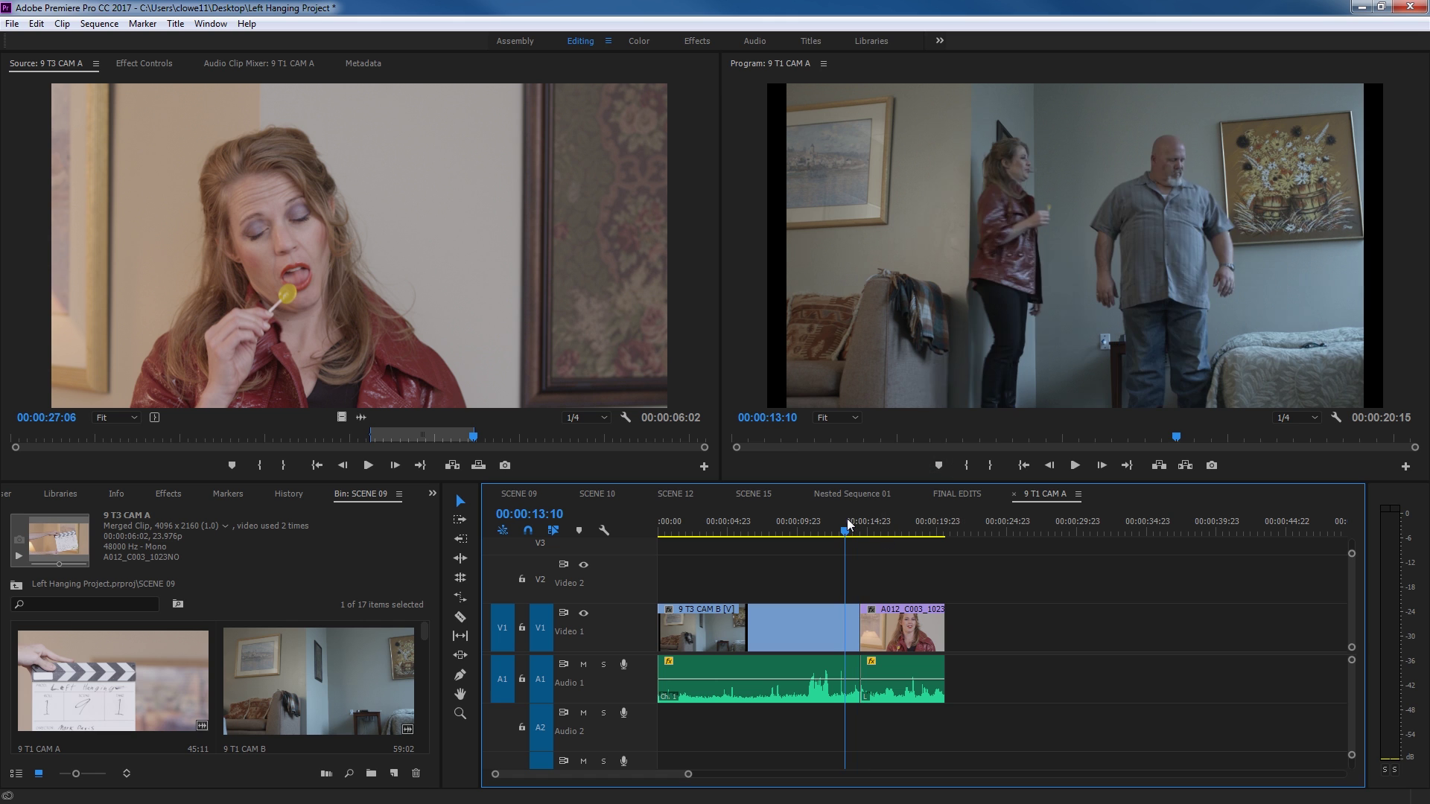
pyautogui.press('=')
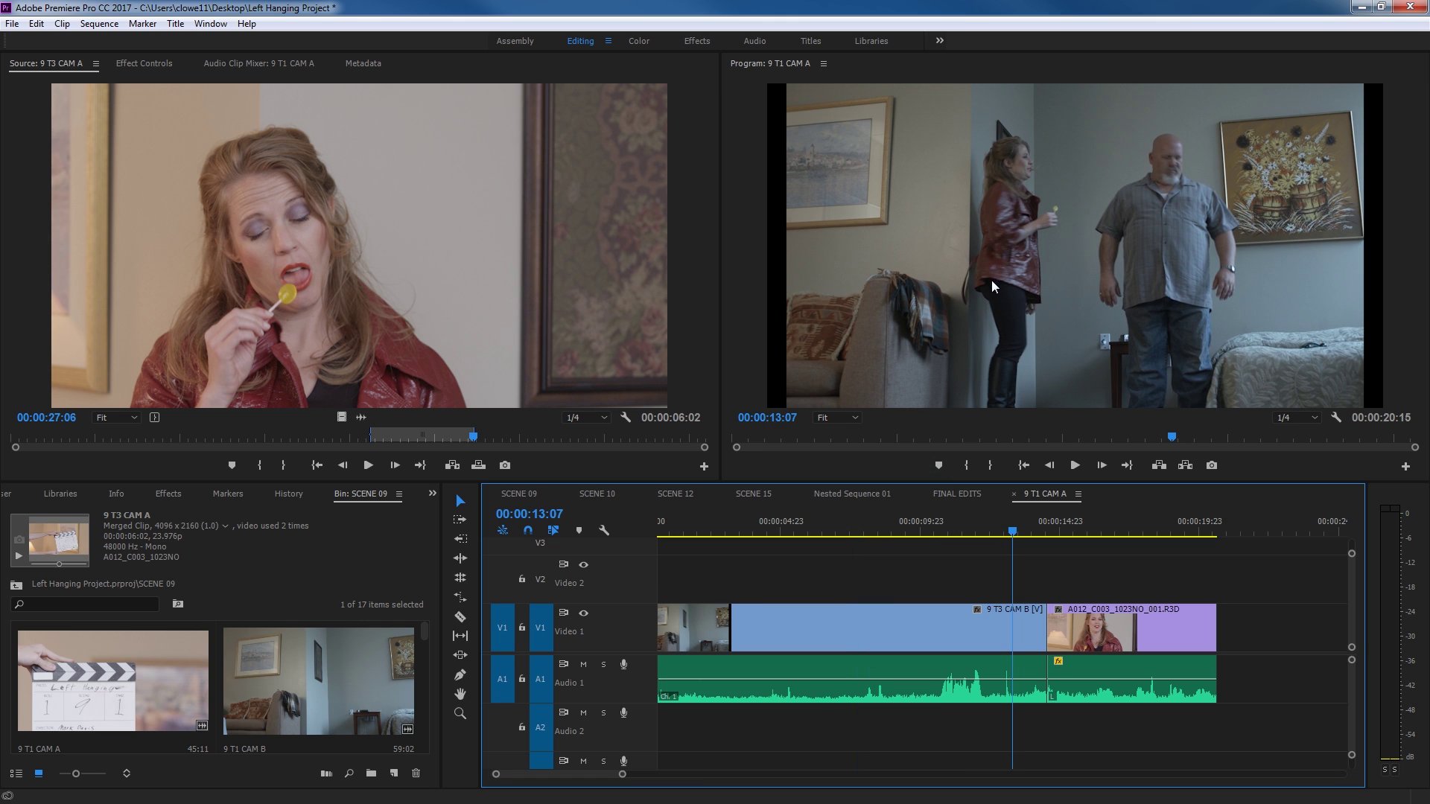
pyautogui.press('space')
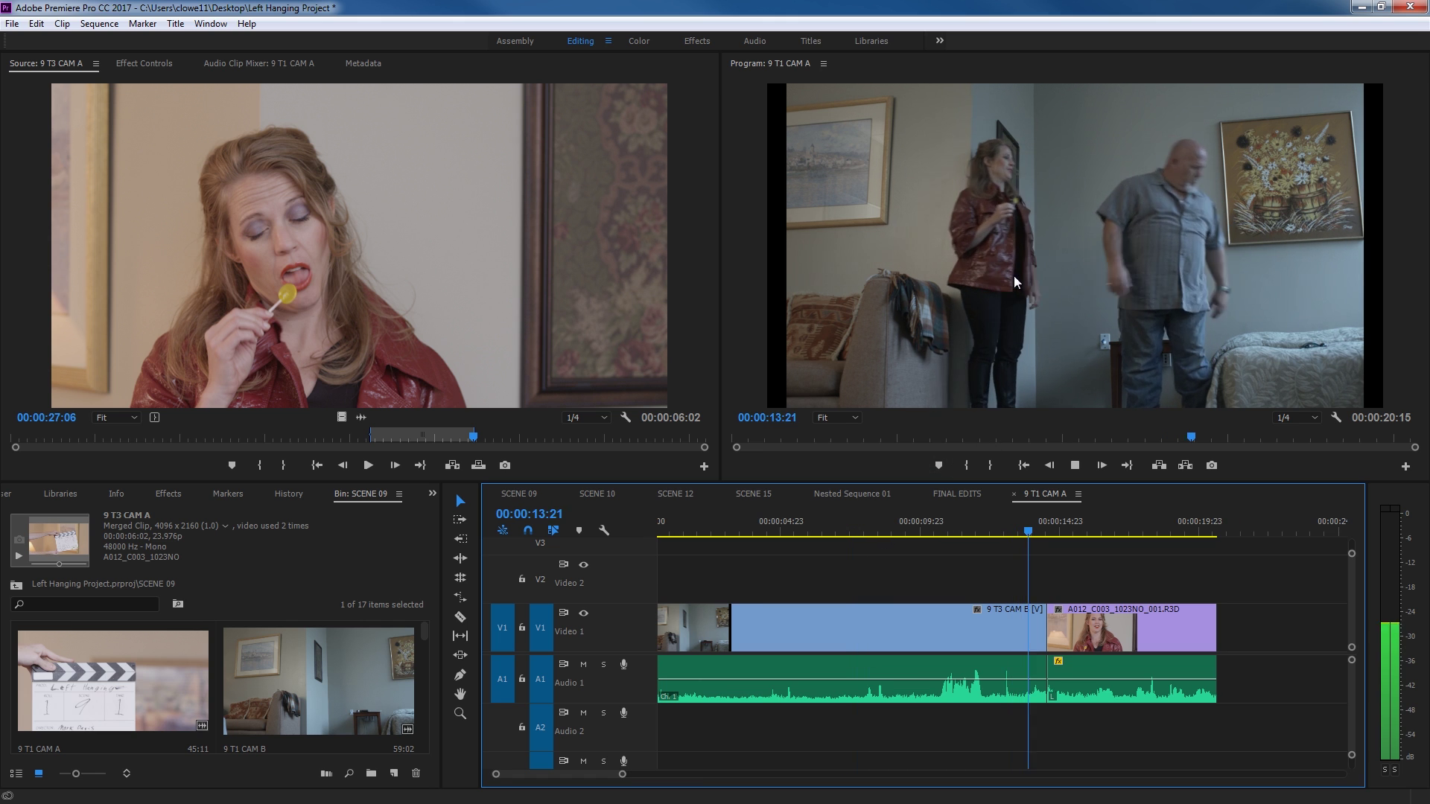
pyautogui.press('space')
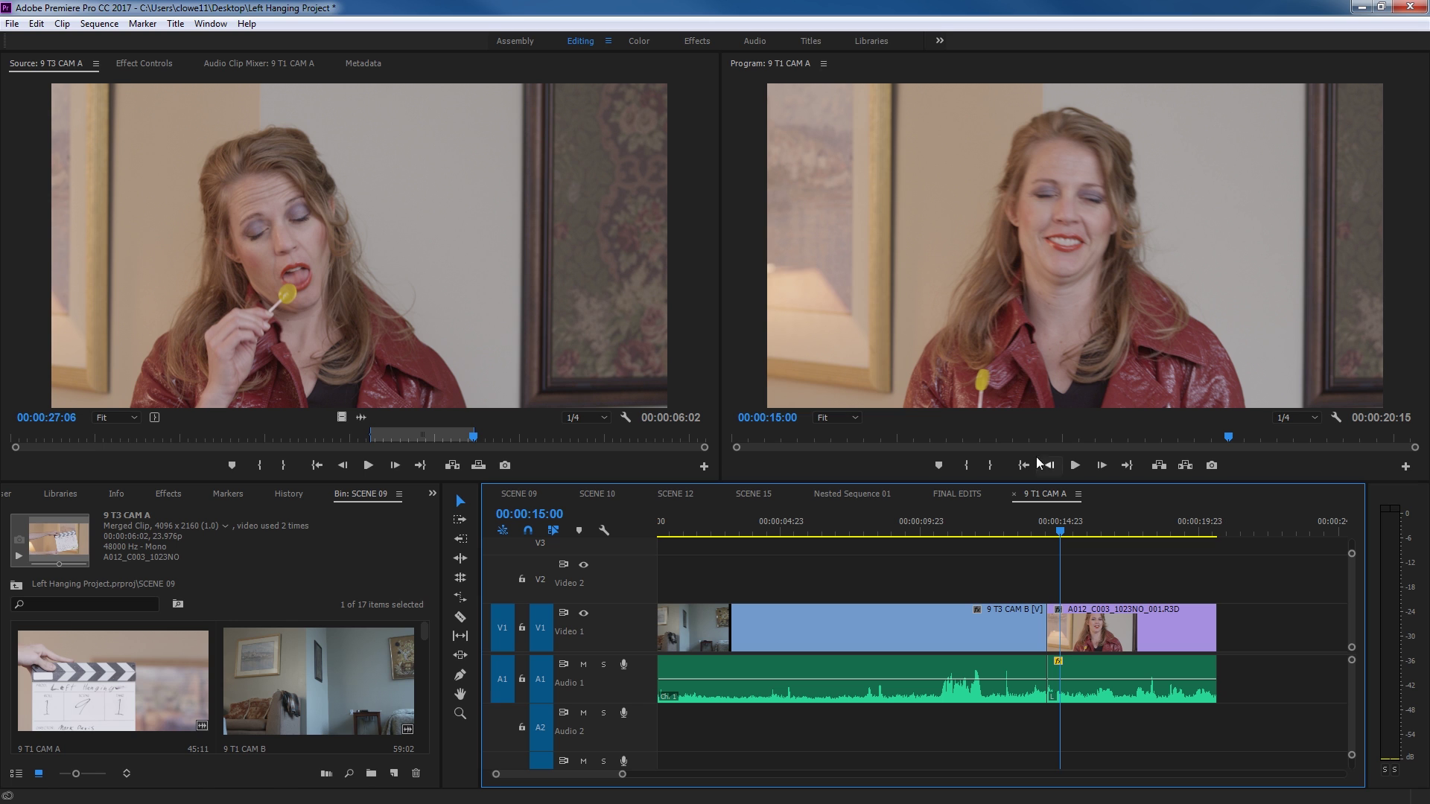
# Ripple-trim the end of clip 9 T3 CAM B earlier by 00:00:01:12 to a duration of 00:00:13:01
pyautogui.click(1045, 531)
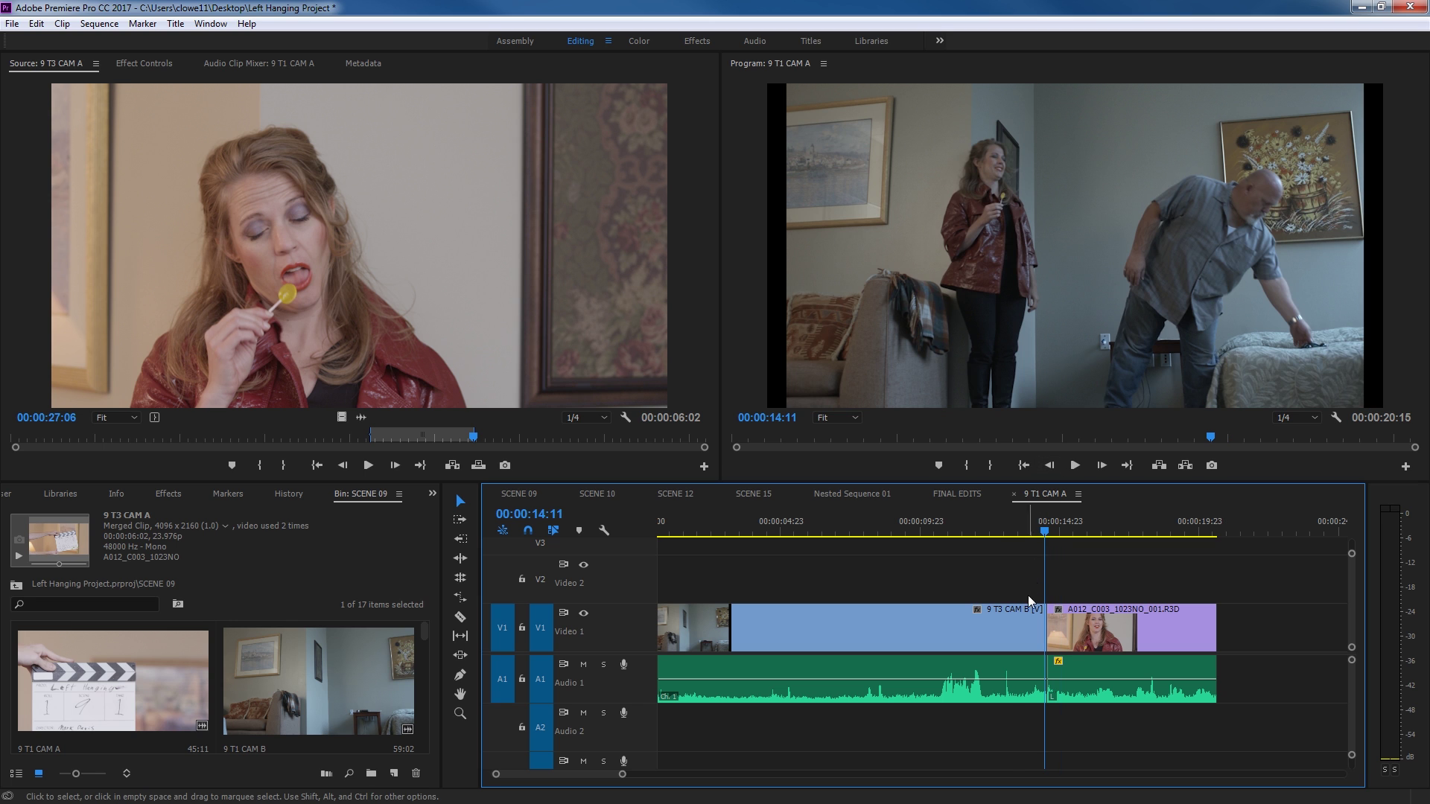
pyautogui.press('=')
pyautogui.press('=')
pyautogui.click(1053, 532)
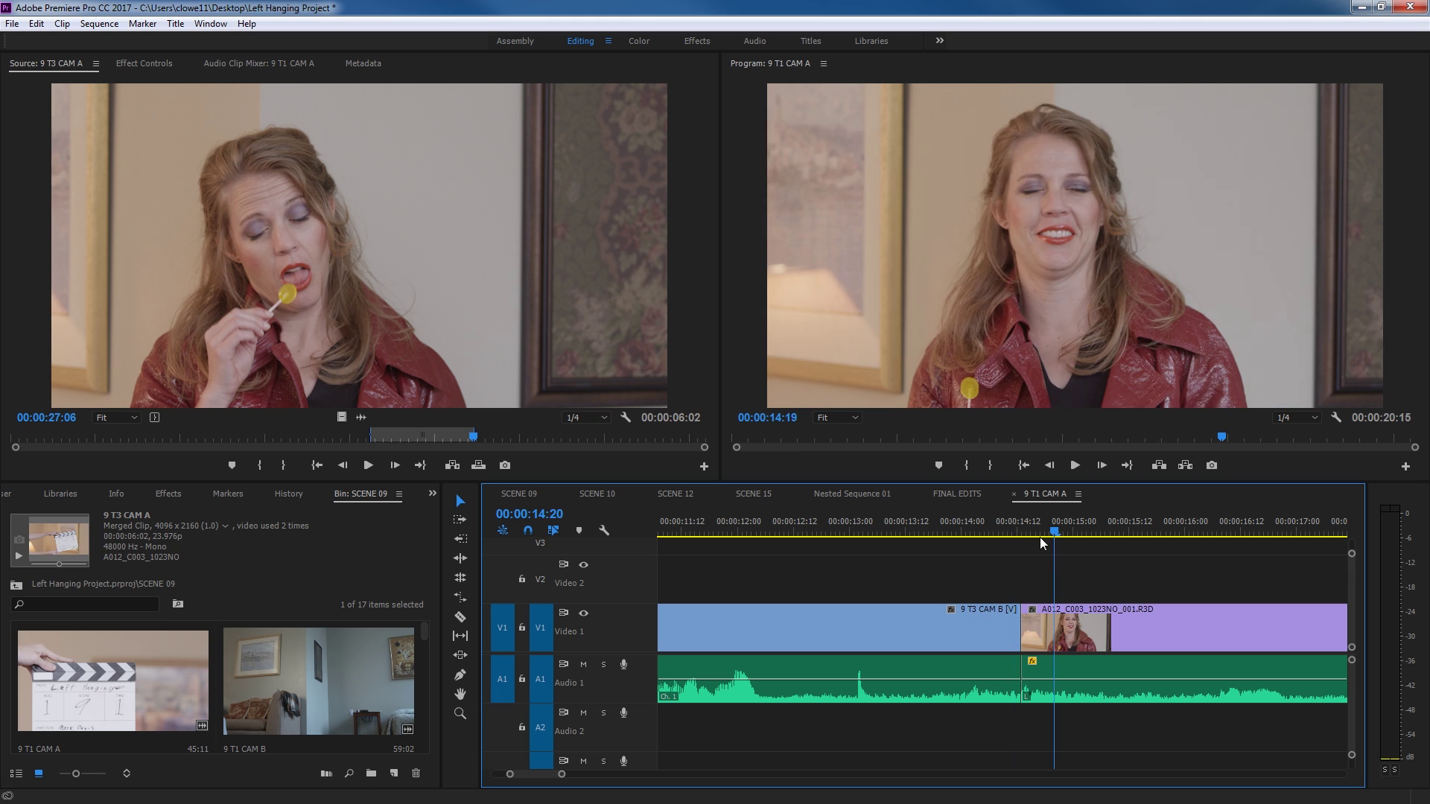
pyautogui.press('b')
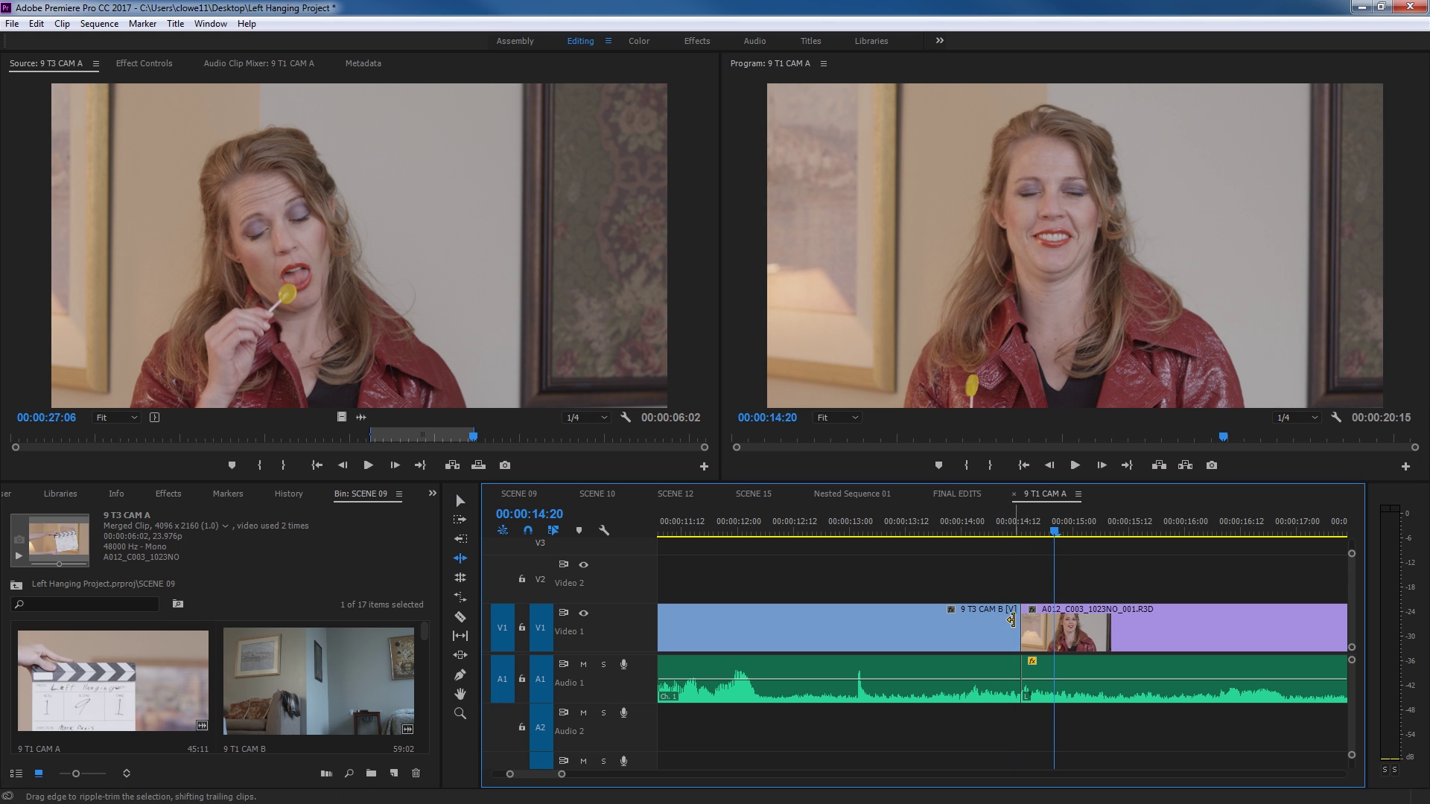
pyautogui.moveTo(1011, 620); pyautogui.dragTo(845, 647)
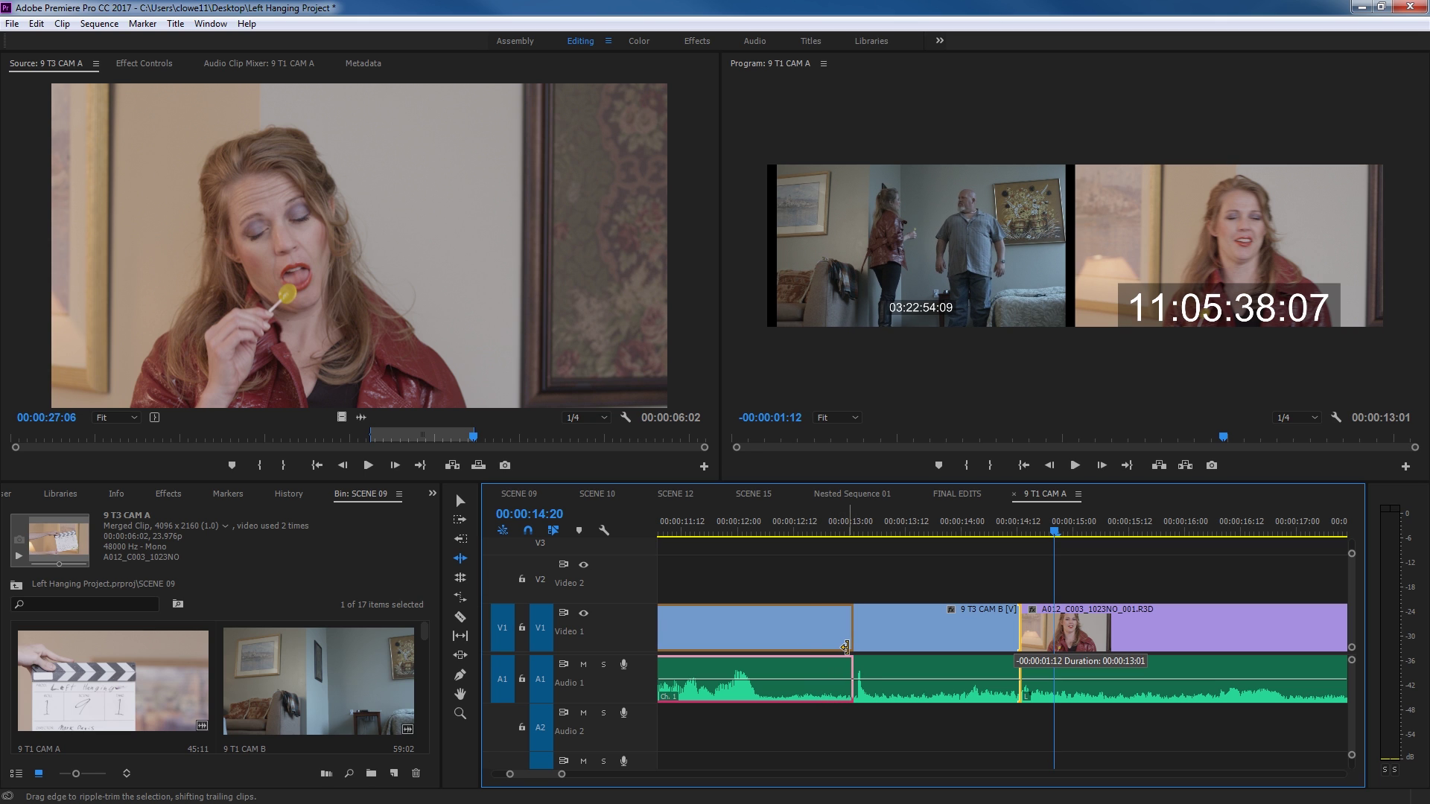
pyautogui.moveTo(845, 647); pyautogui.dragTo(845, 647)
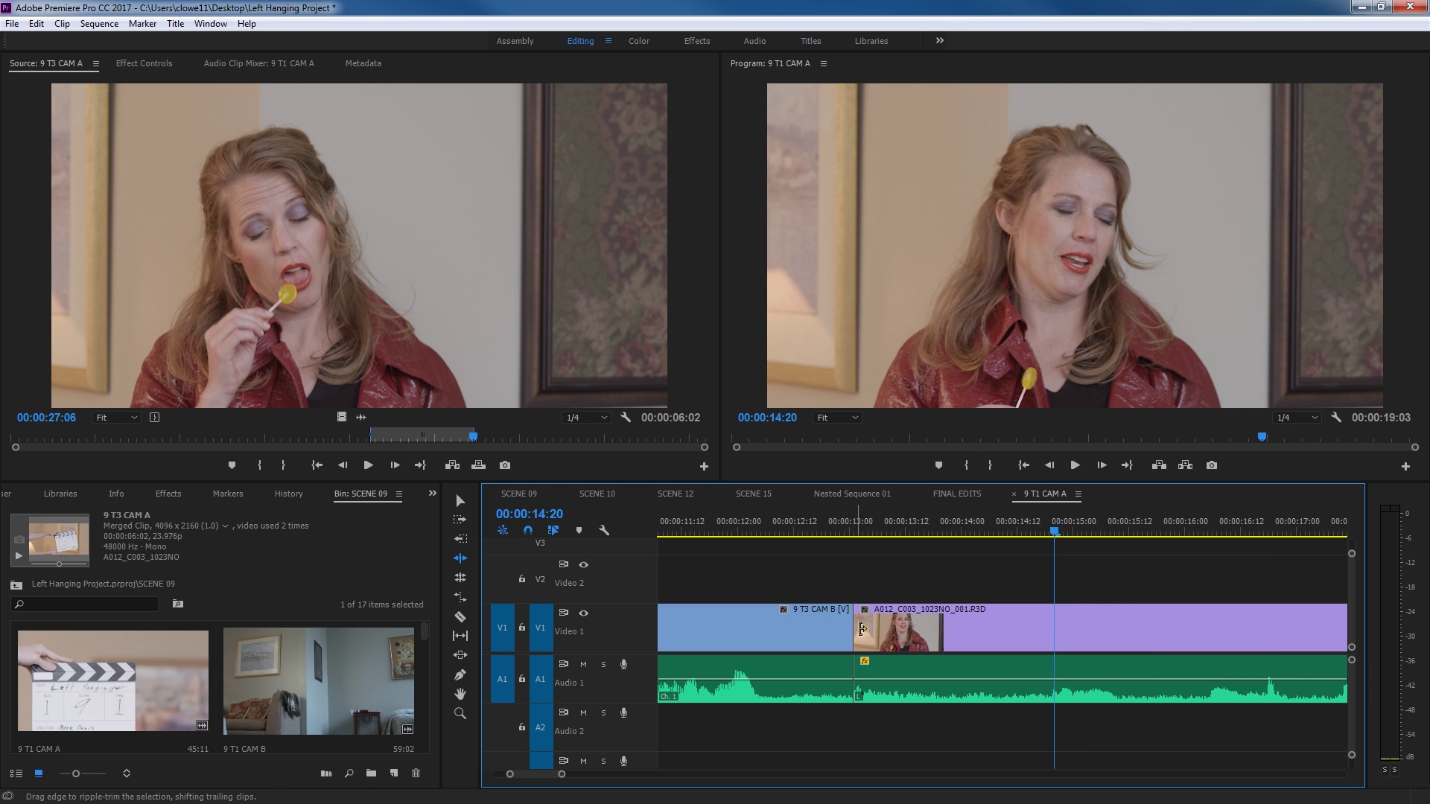
# Ripple-trim the start of clip A012_C003_1023NO_001.R3D earlier by 00:00:01:12 to a duration of 00:00:07:14
pyautogui.press('v')
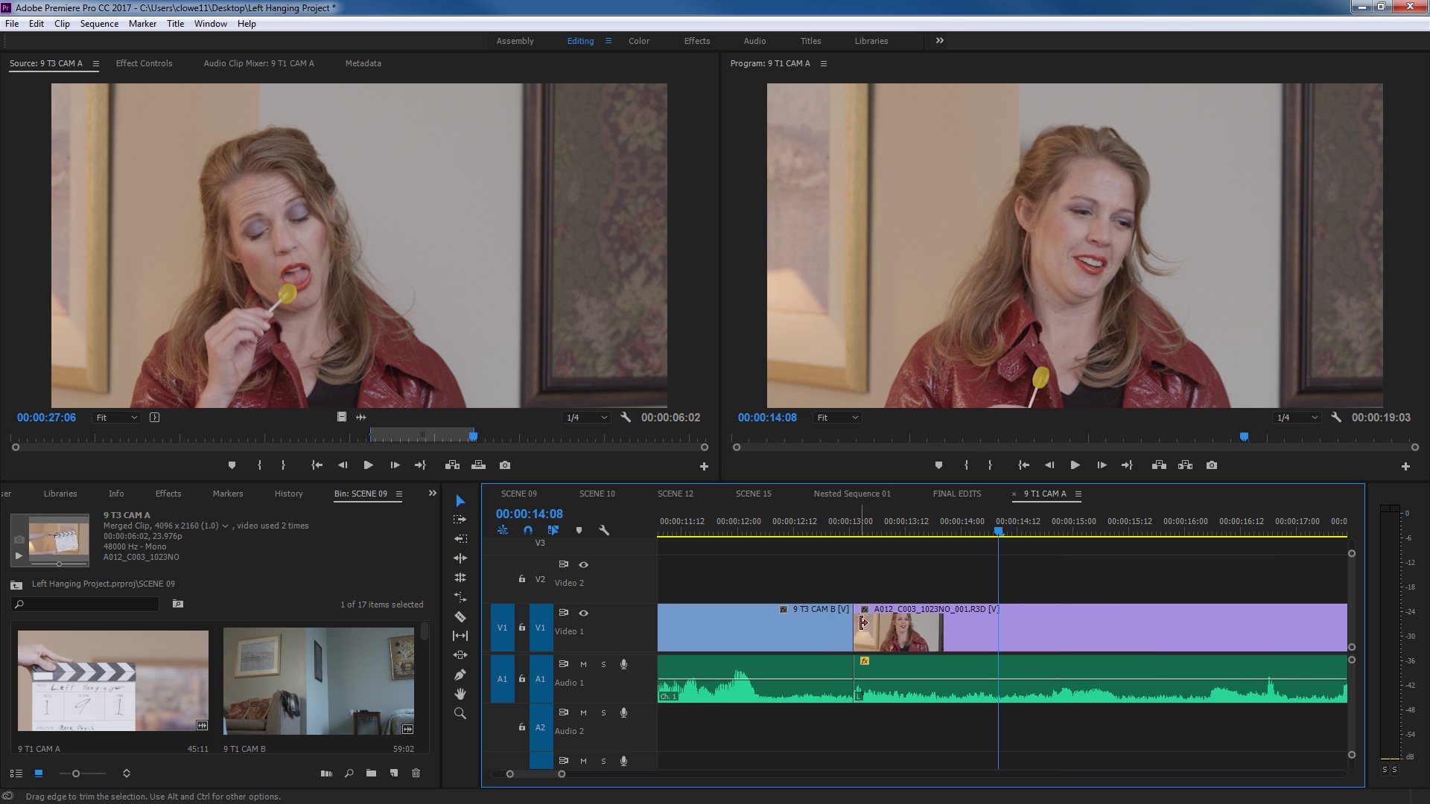
pyautogui.press('b')
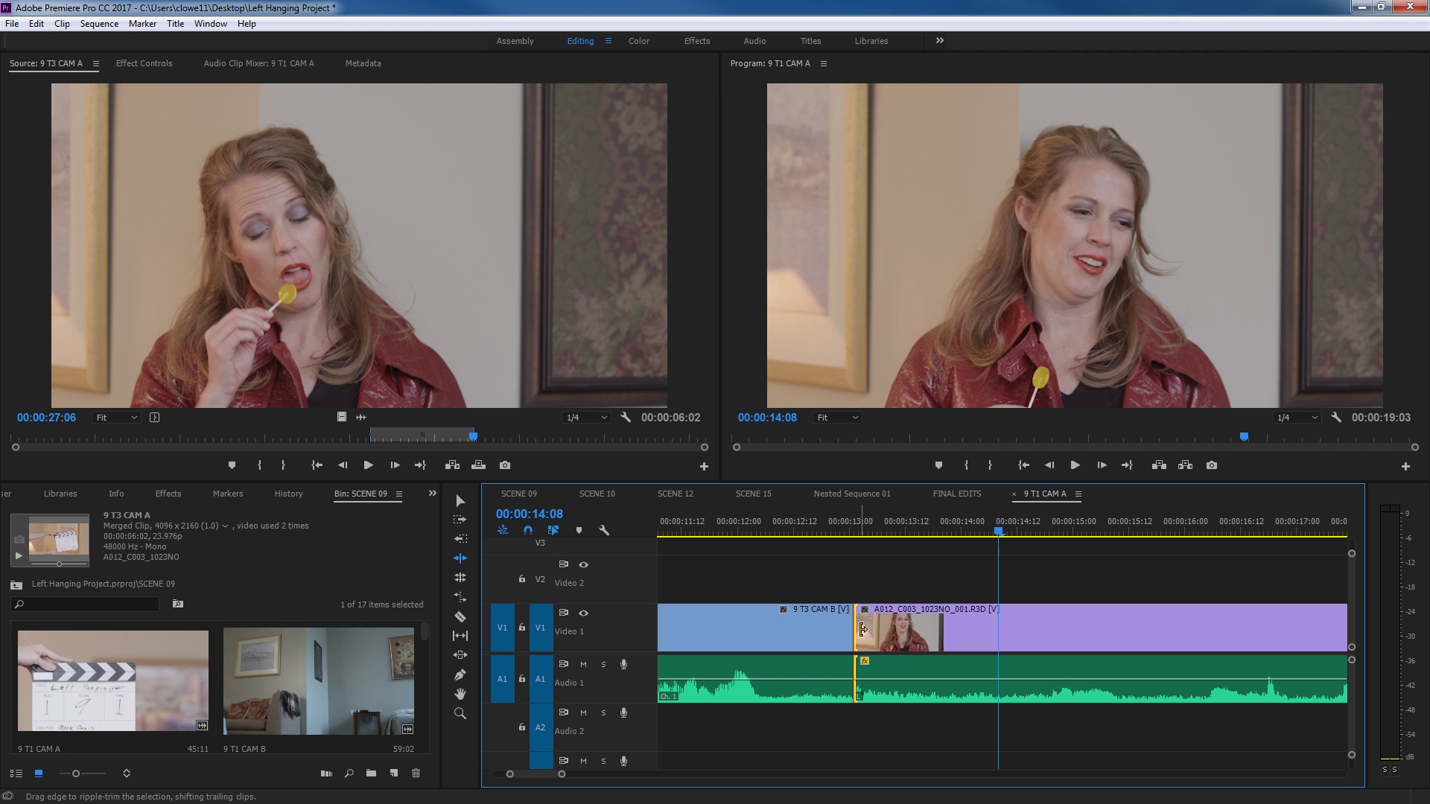
pyautogui.moveTo(862, 629); pyautogui.dragTo(700, 644)
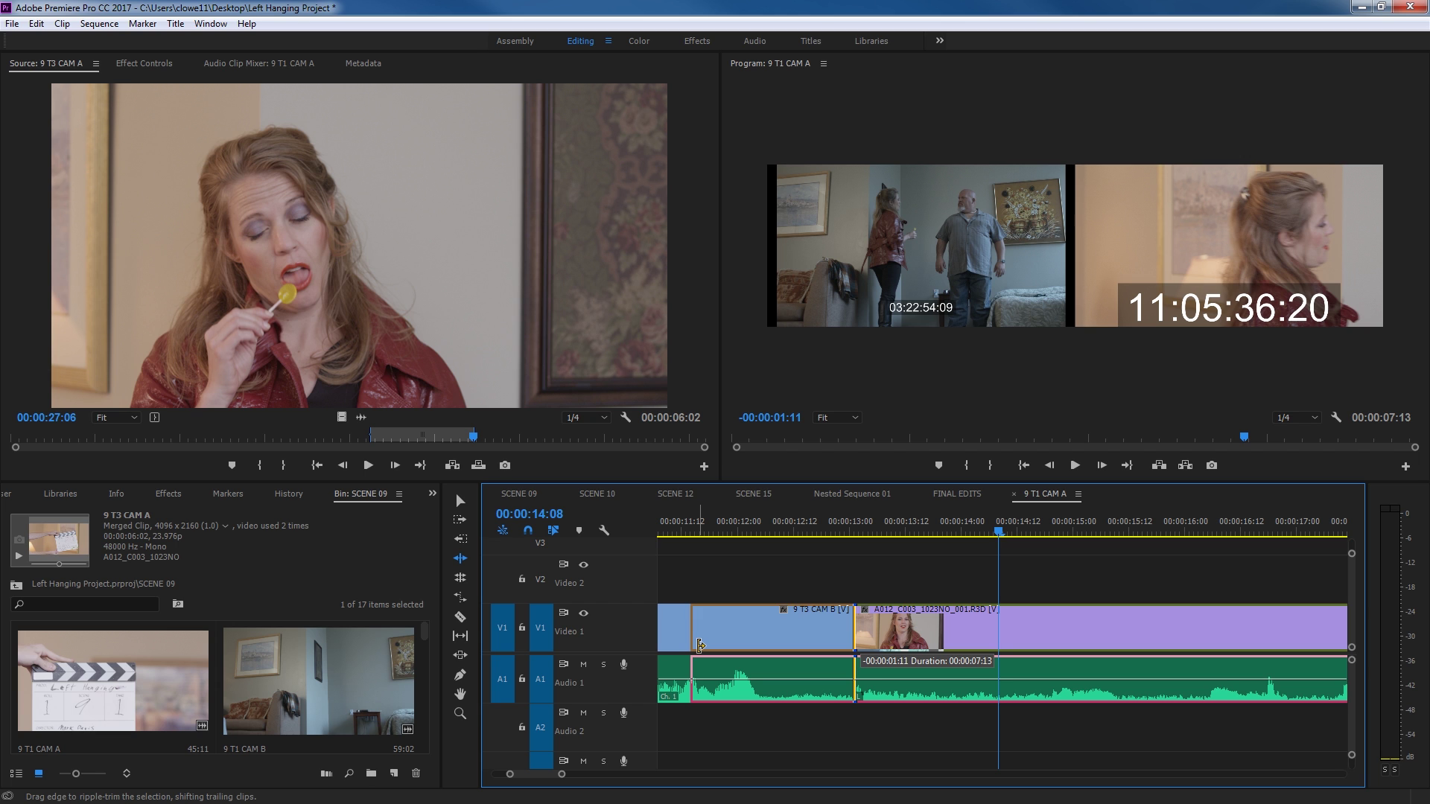
pyautogui.moveTo(700, 645)
pyautogui.mouseDown()
pyautogui.moveTo(719, 643)
pyautogui.moveTo(693, 642)
pyautogui.mouseUp()
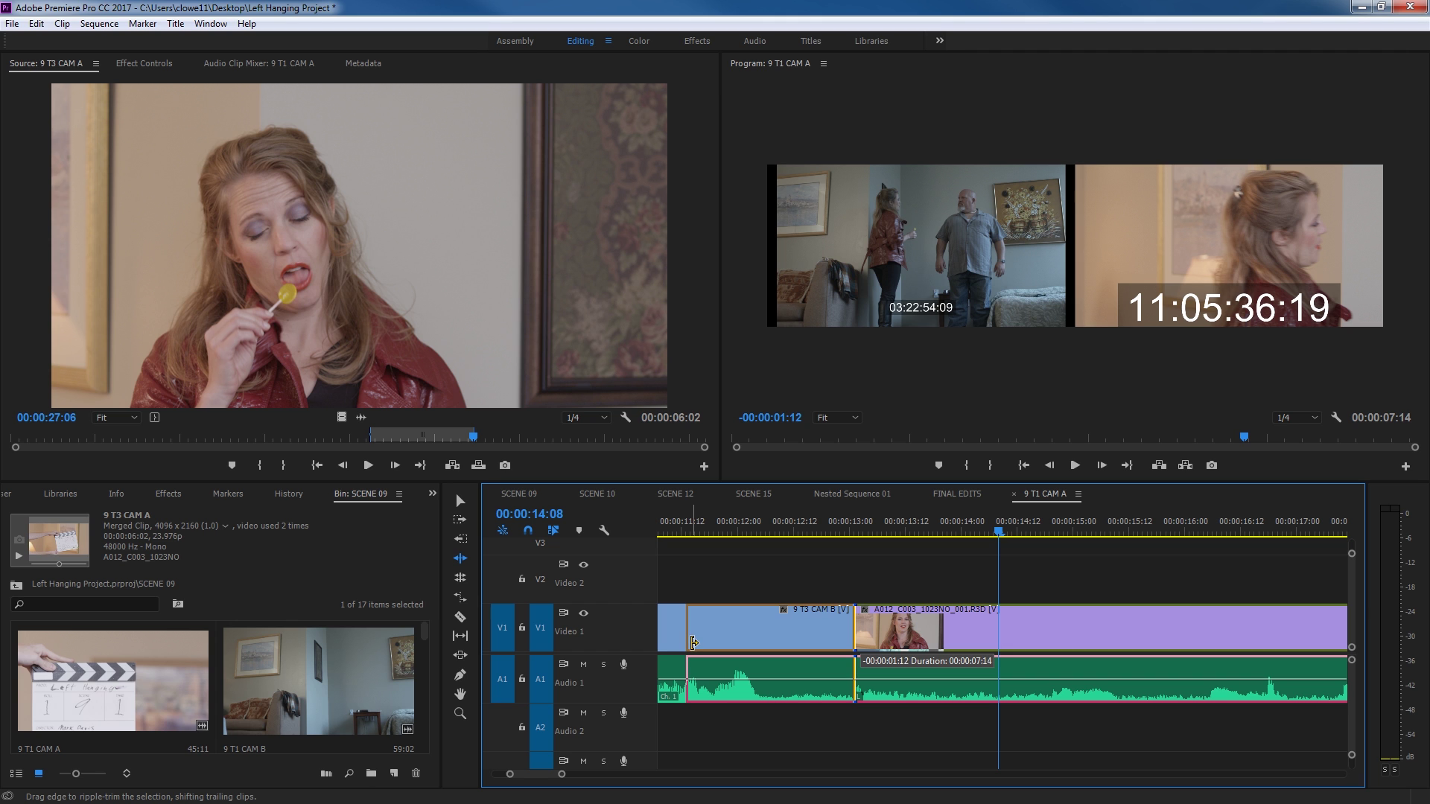
pyautogui.moveTo(693, 642); pyautogui.dragTo(693, 642)
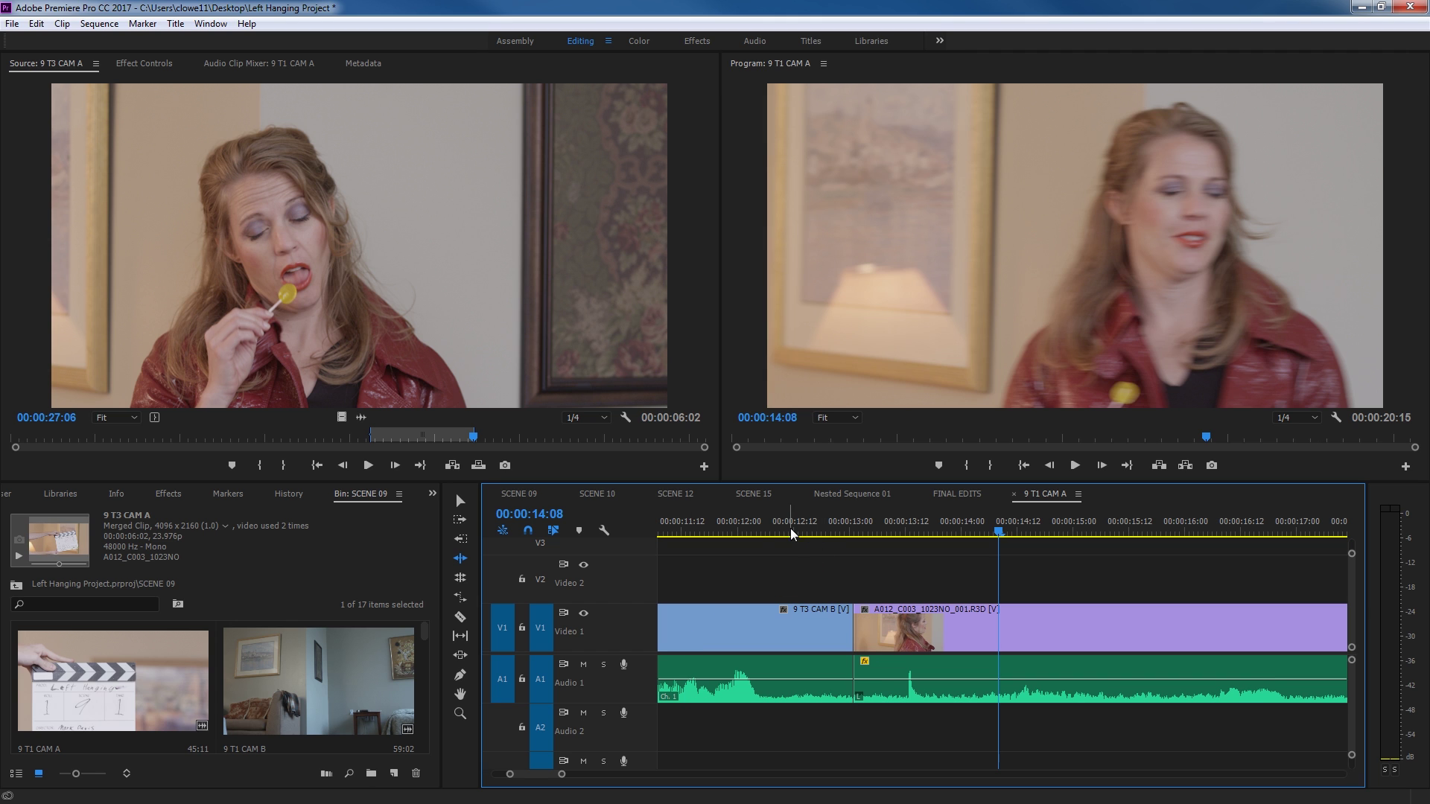
# Replay the sequence from about 00:00:12:00 across the extended start of A012_C003_1023NO_001.R3D to check the match on action
pyautogui.click(745, 534)
pyautogui.press('space')
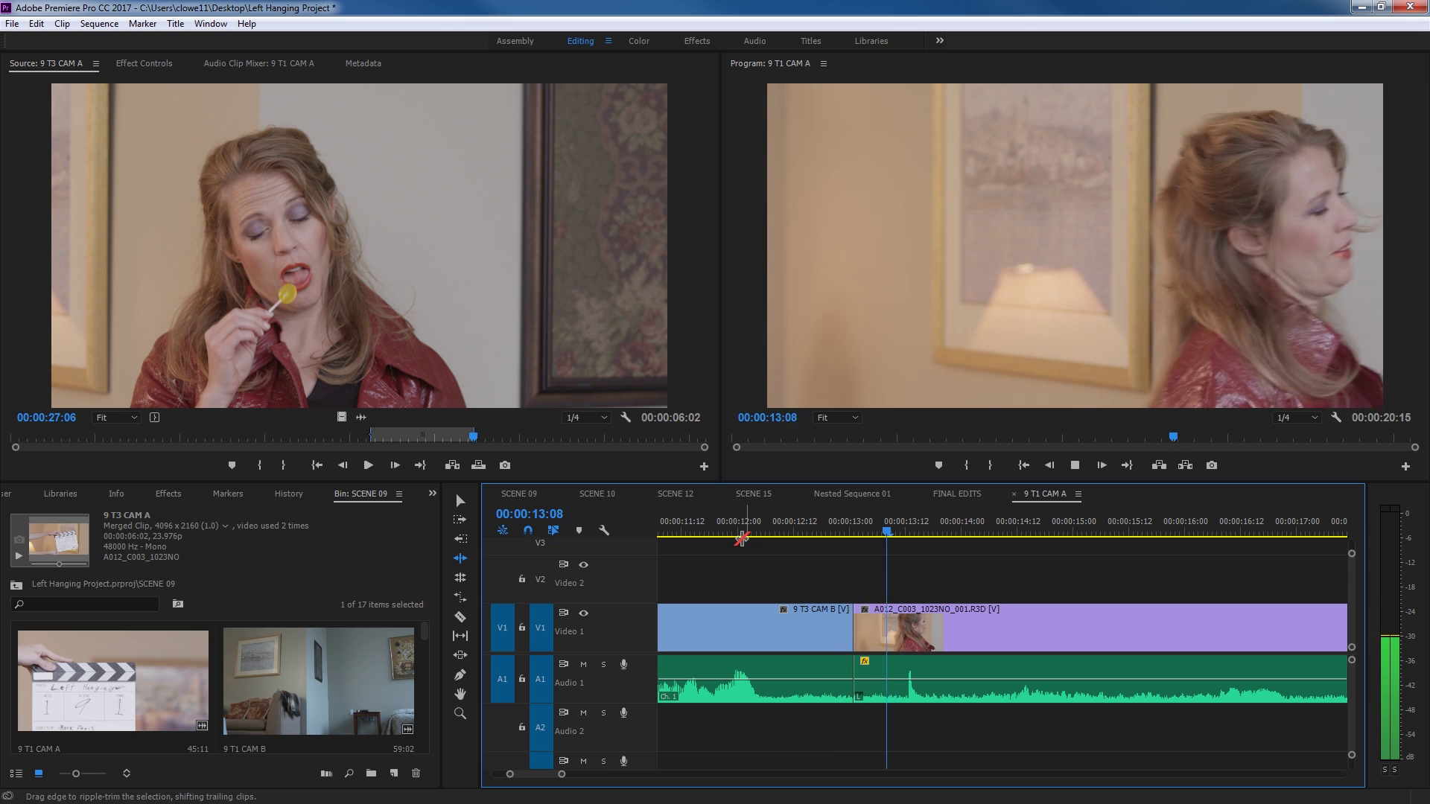
pyautogui.press('space')
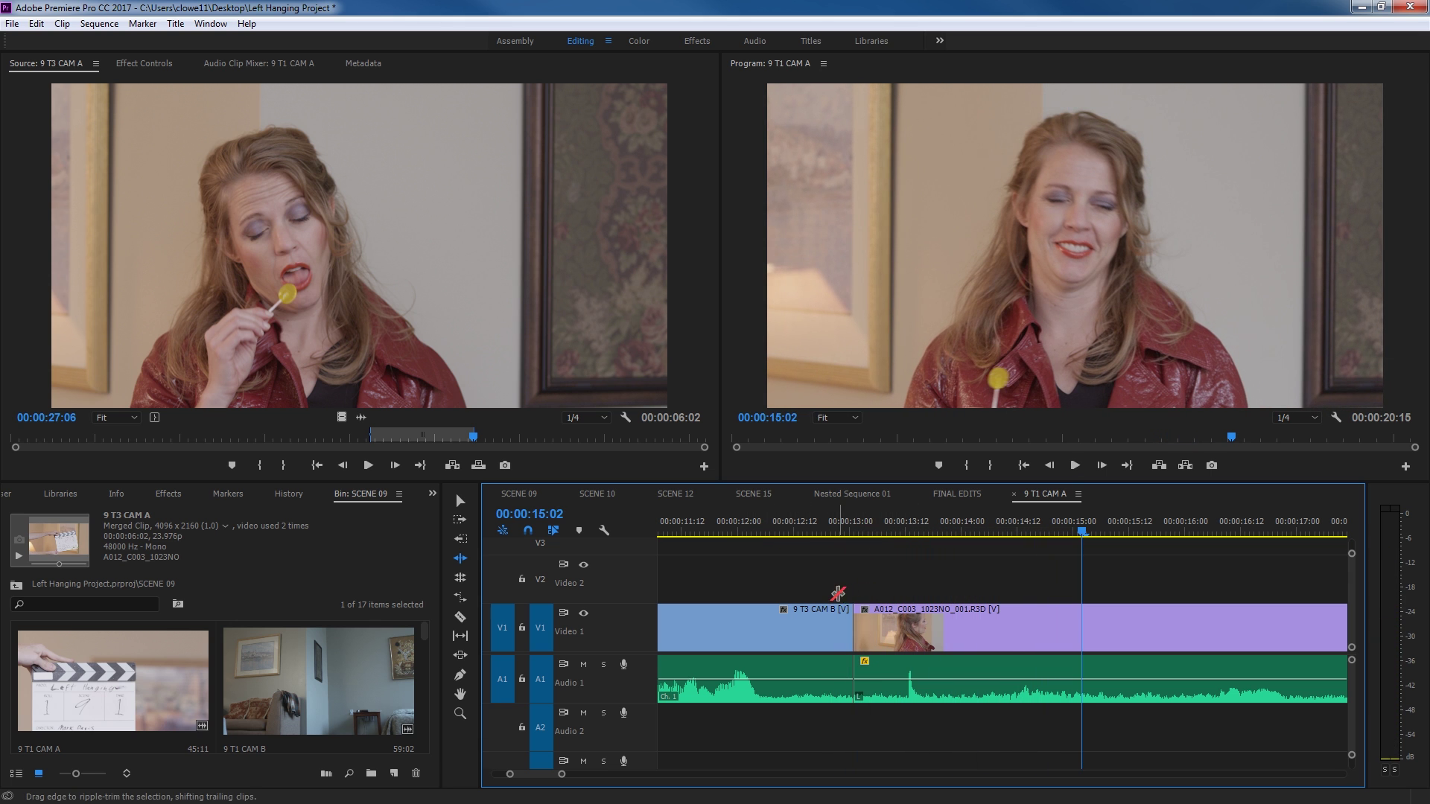
# Lock track Audio 1 and roll the video cut between 9 T3 CAM B and A012_C003_1023NO_001.R3D later to about 00:00:15:13
pyautogui.press('-')
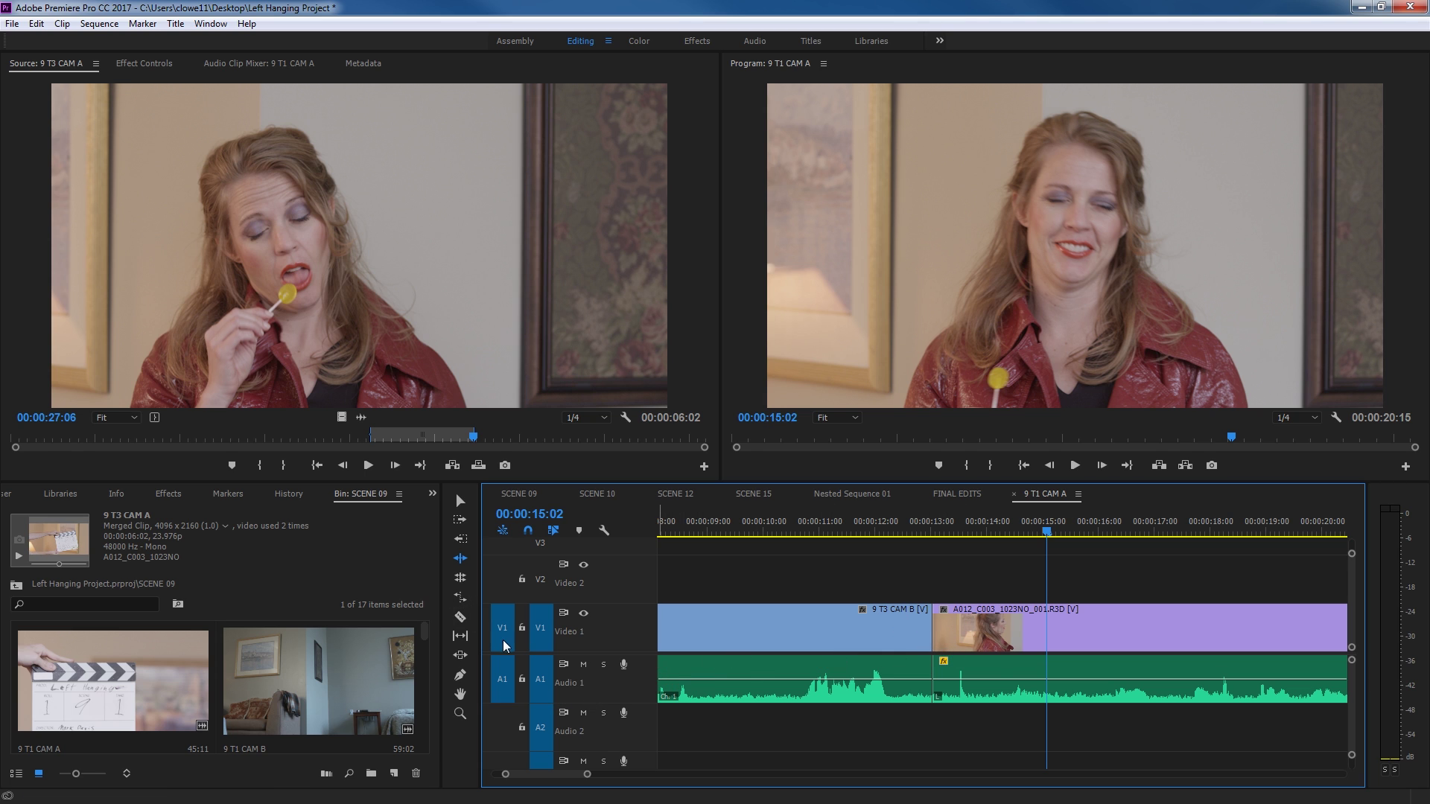
pyautogui.press('n')
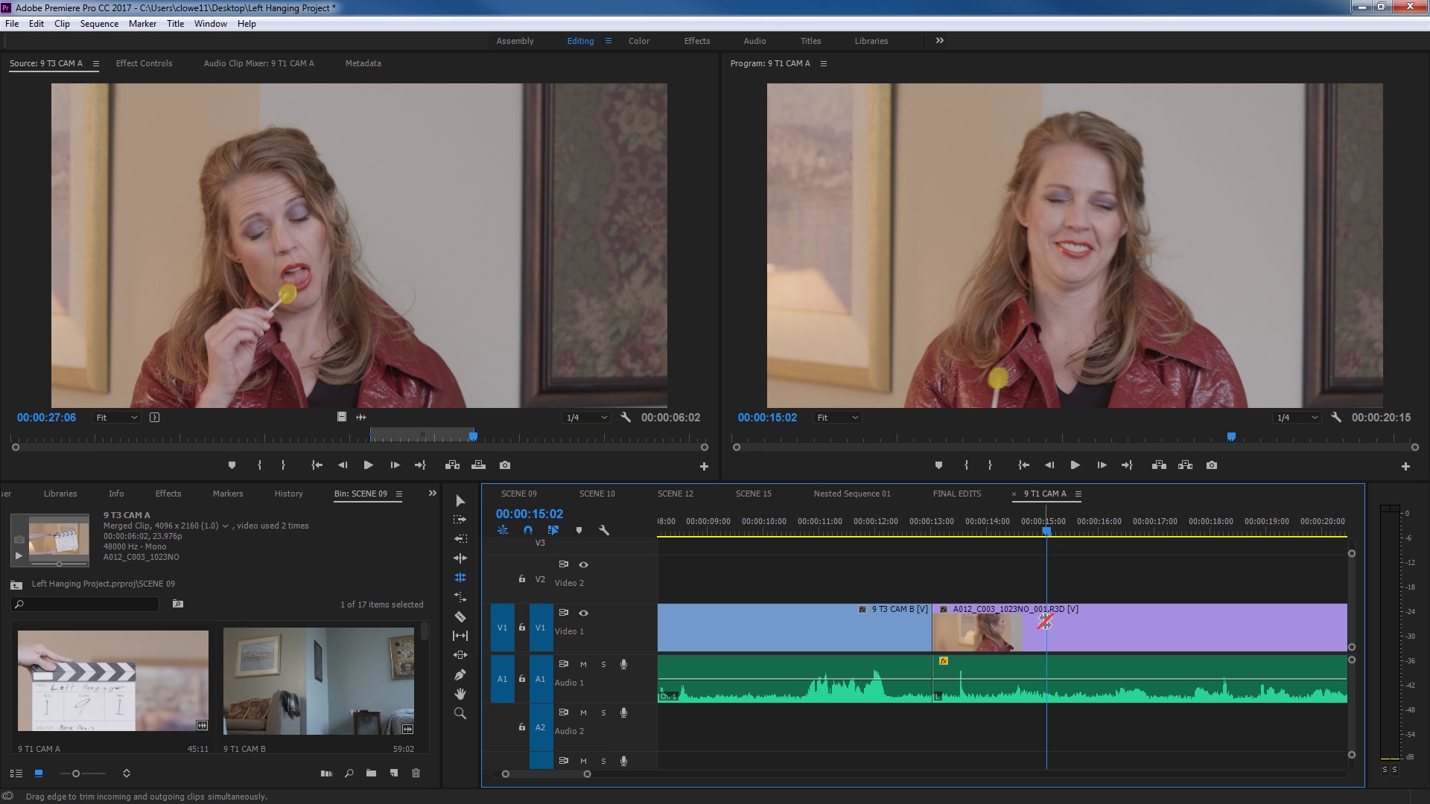
pyautogui.click(523, 680)
pyautogui.moveTo(936, 616); pyautogui.dragTo(1076, 650)
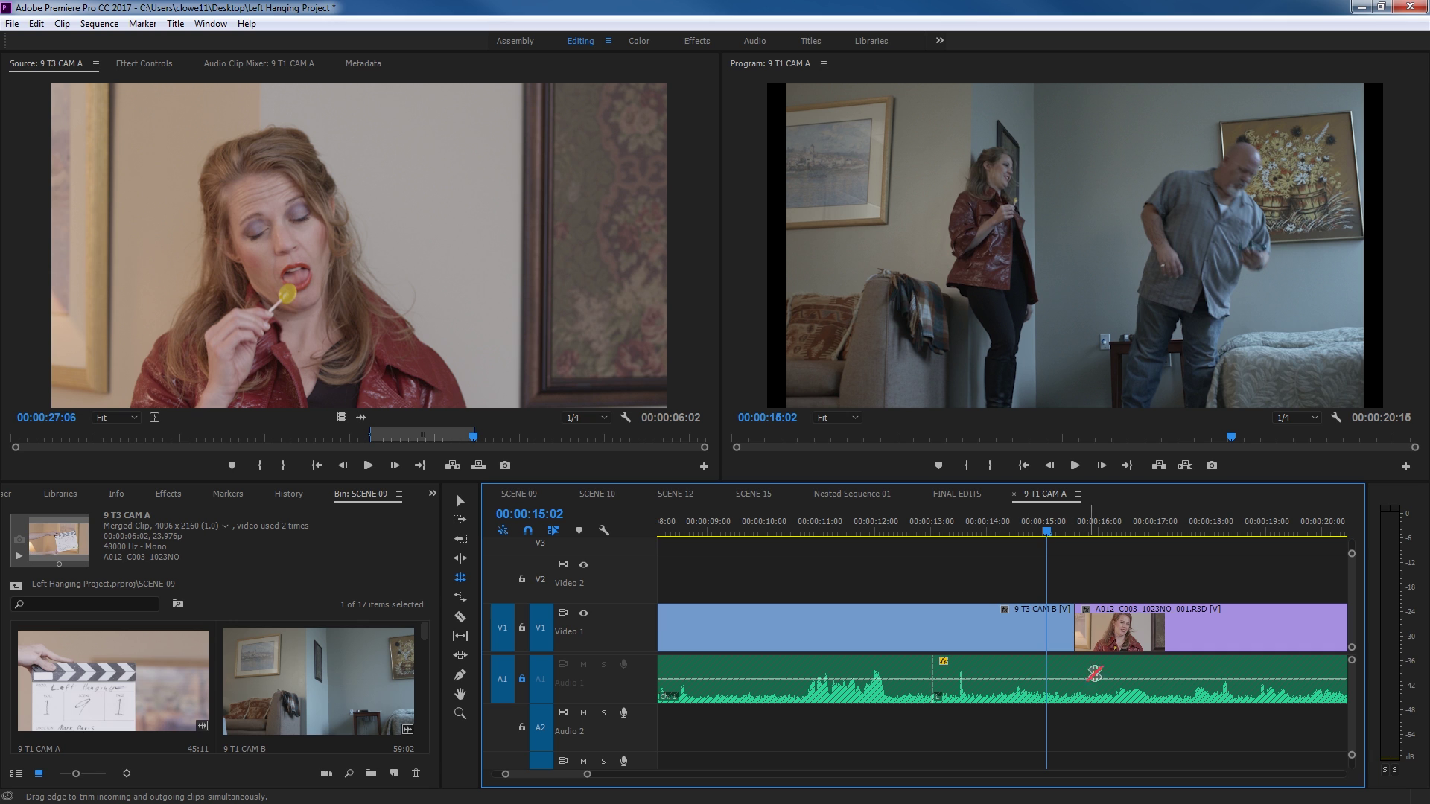
# Play the sequence from 00:00:10:14 across the rolled cut to review its new timing
pyautogui.click(795, 533)
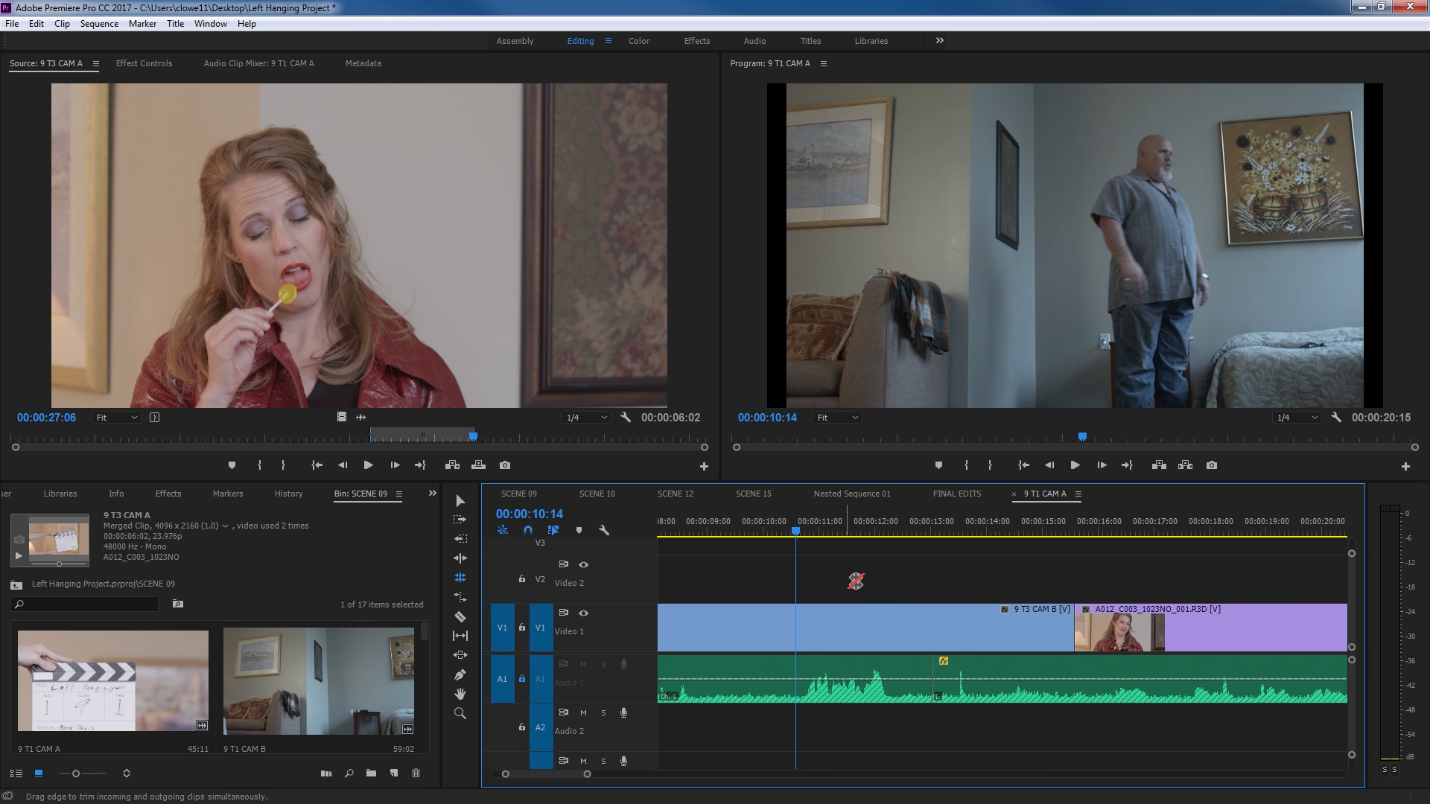
pyautogui.press('space')
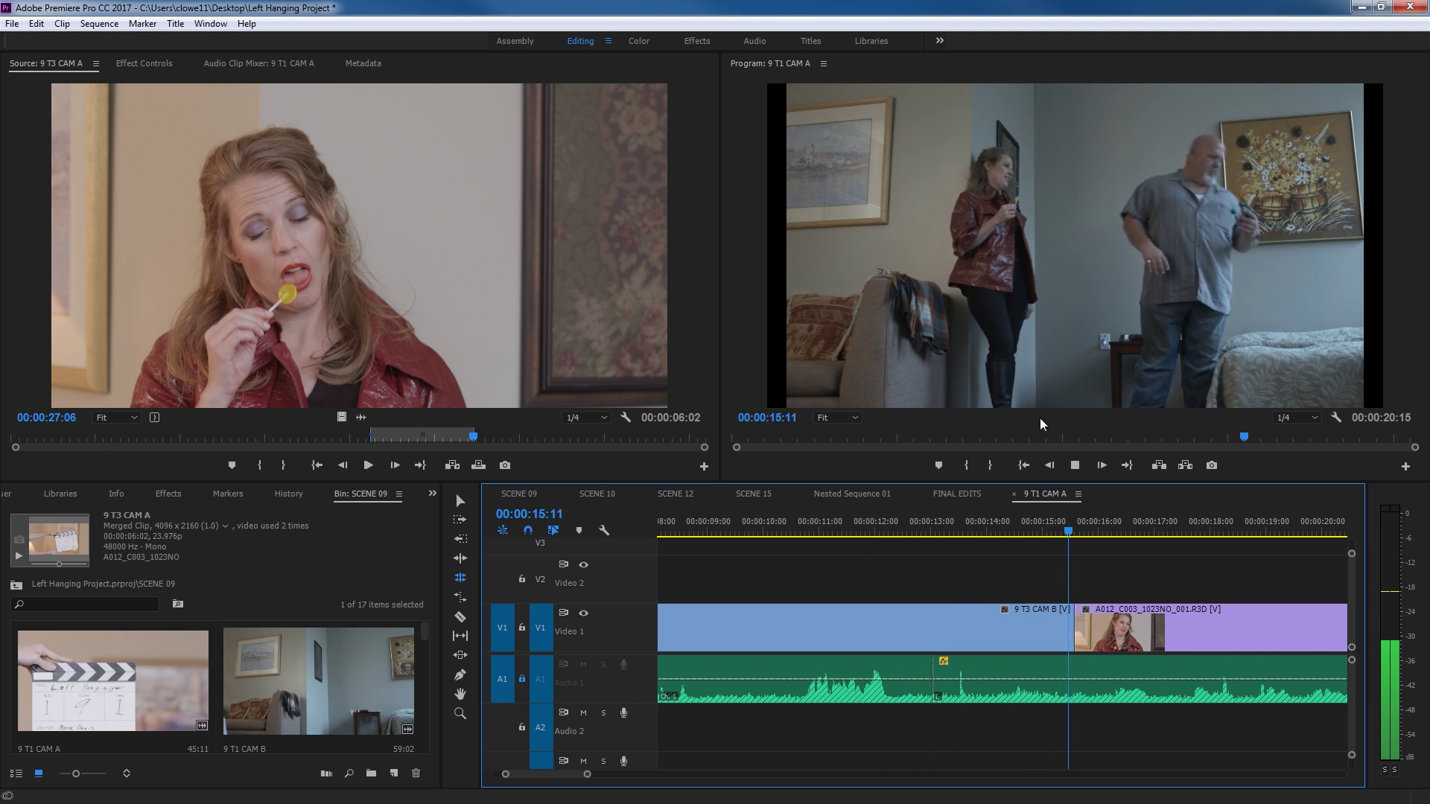
pyautogui.press('space')
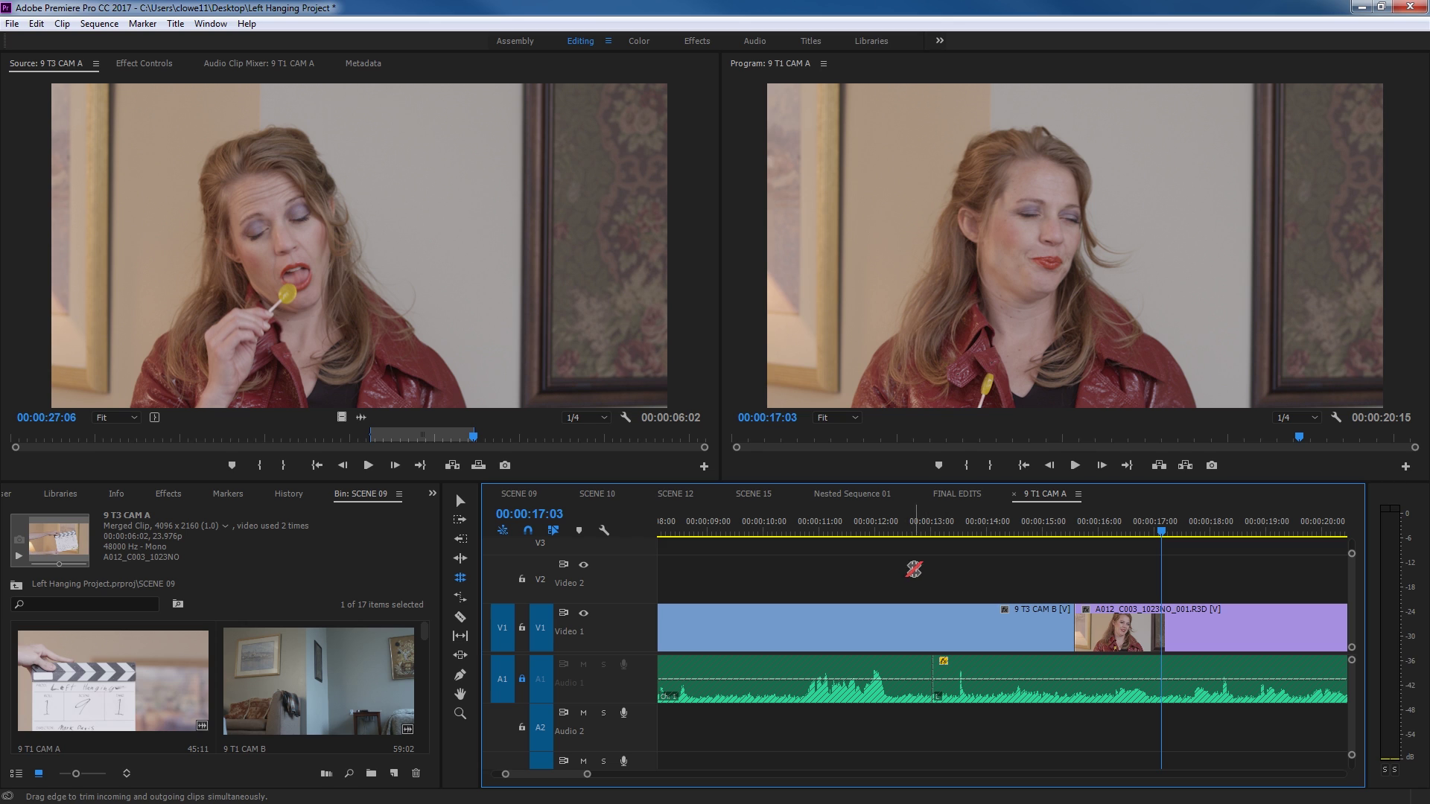
pyautogui.click(460, 598)
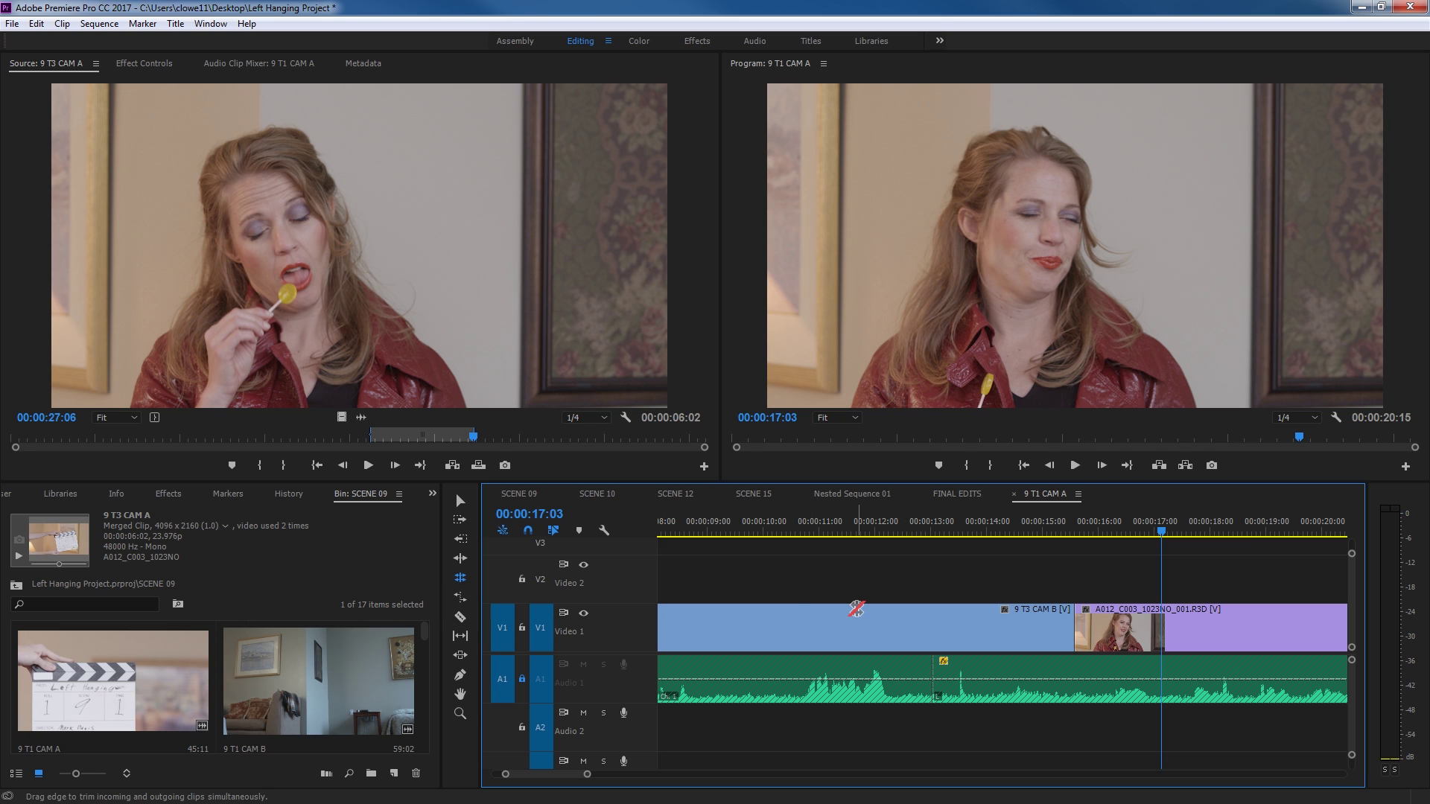